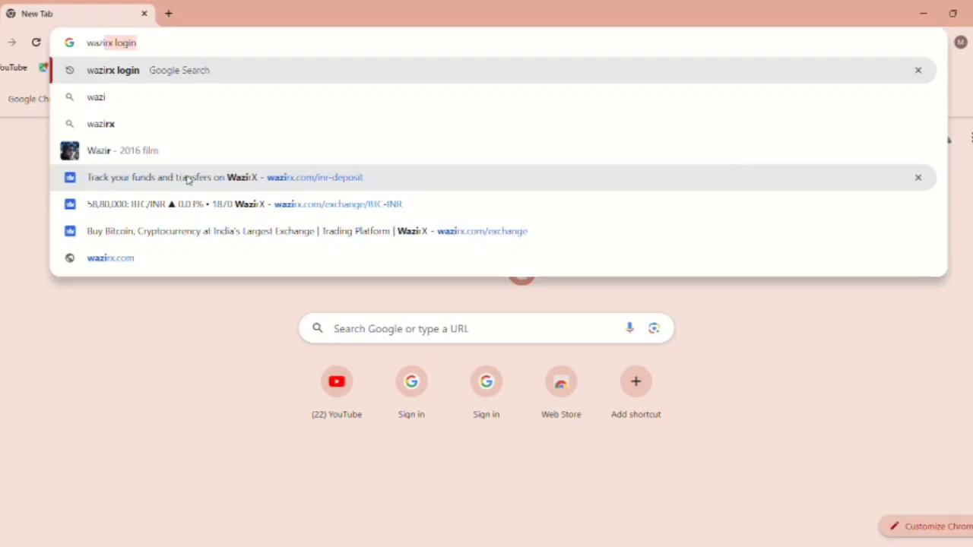
Visit the INR deposit page, then go to the Referral Program showing ₹433.82 earned and 6 friends.
click(187, 180)
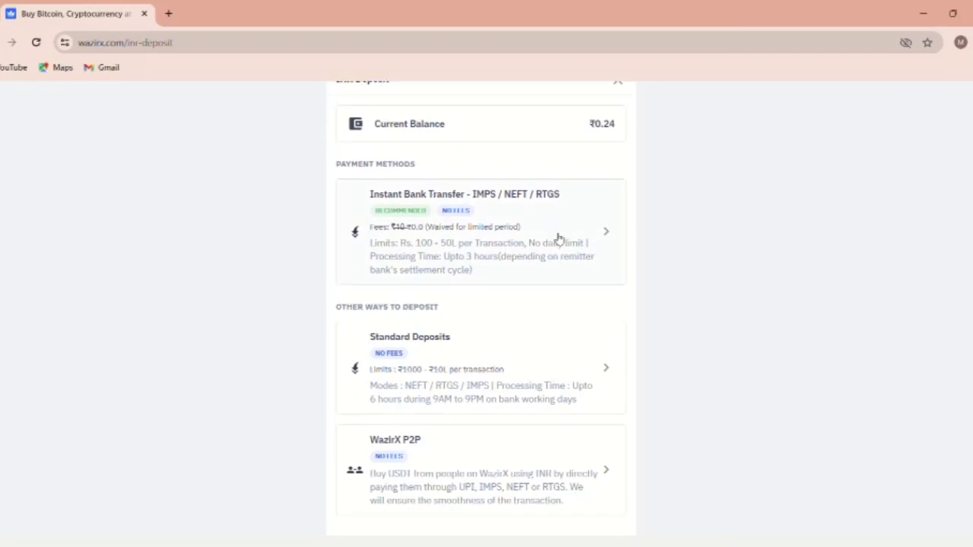
scroll(559, 239, down, 1)
scroll(630, 91, up, 1)
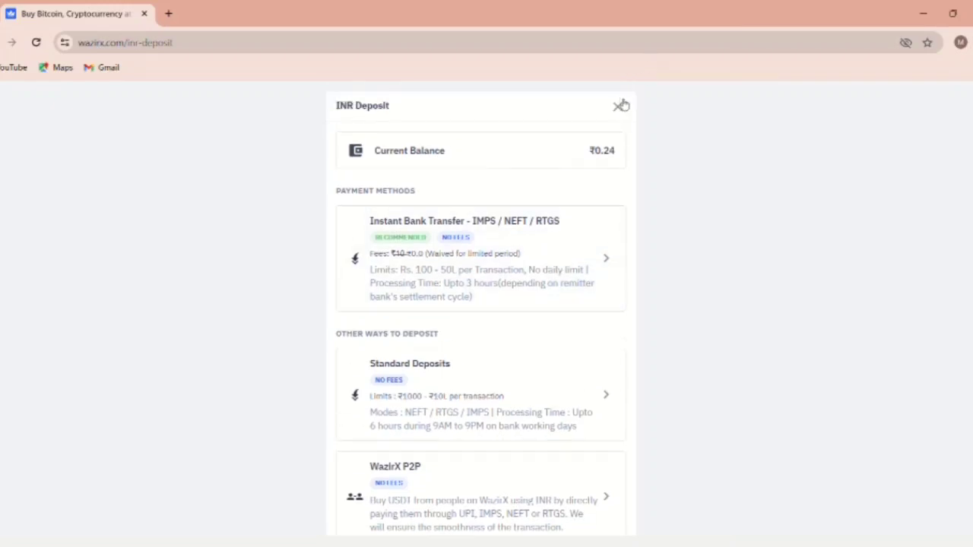
click(619, 106)
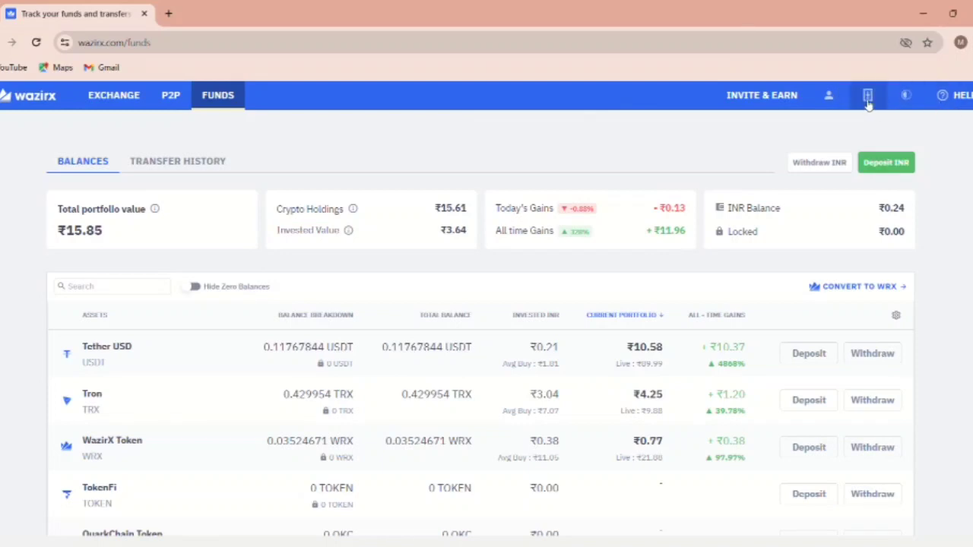
click(830, 101)
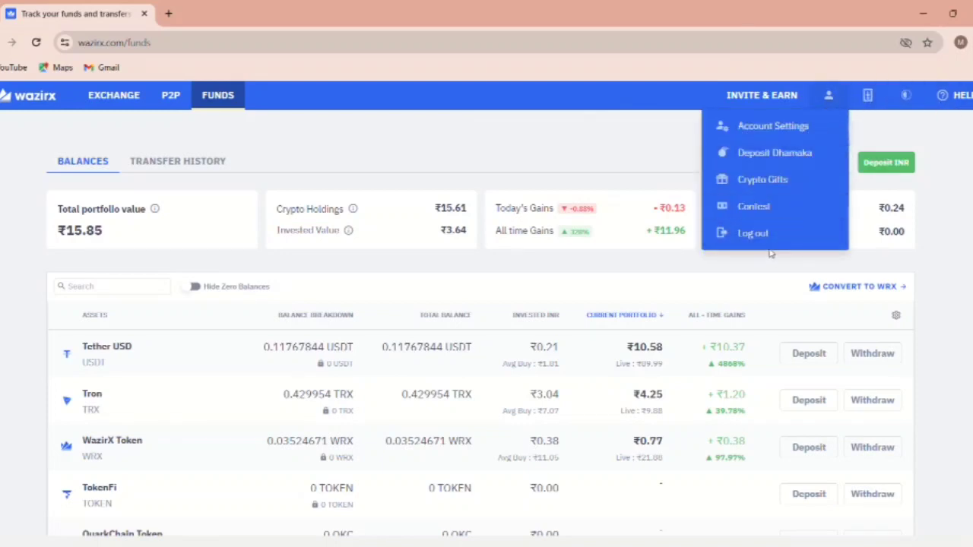
click(757, 99)
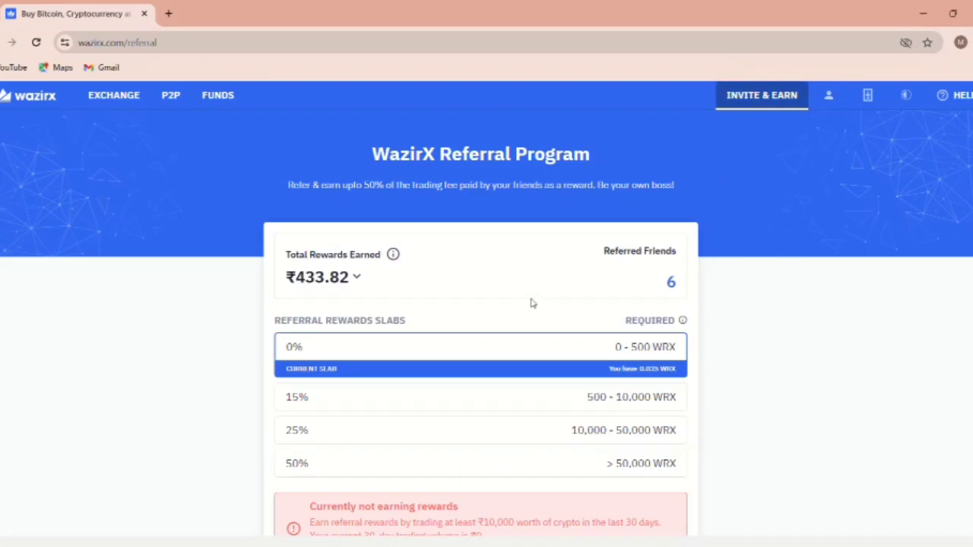
Copy the code under Your Code and scroll back to the reward slabs overview.
scroll(532, 303, down, 5)
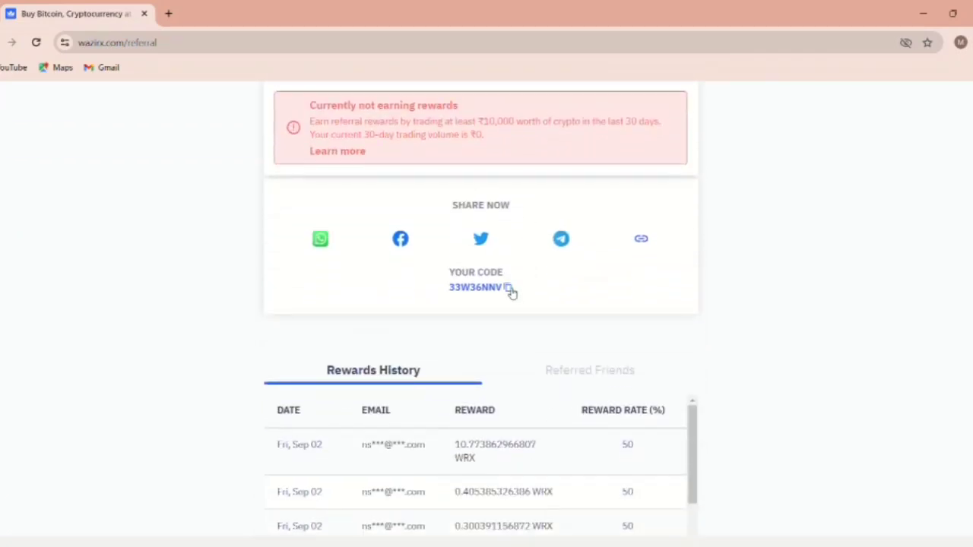
click(508, 289)
scroll(510, 291, up, 5)
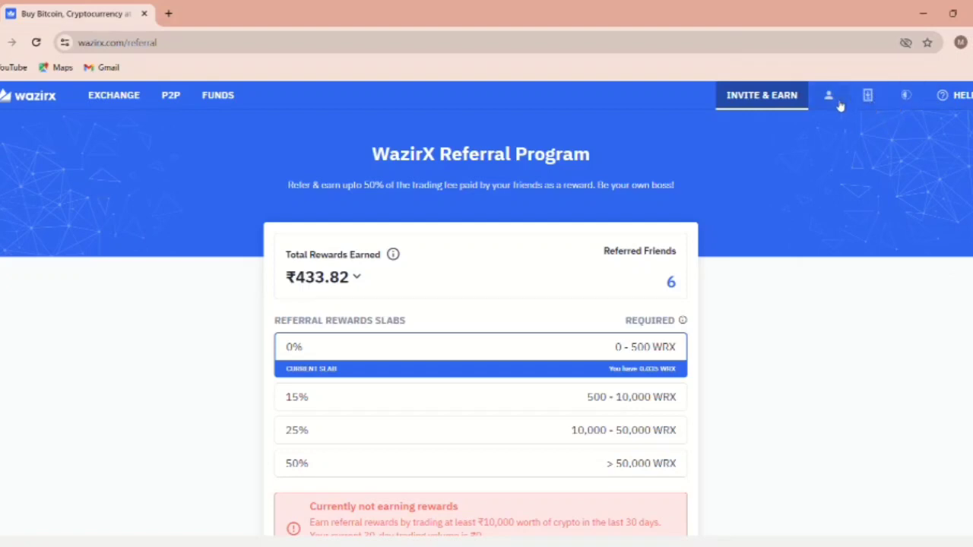
Log out of WazirX using 'Logout from all devices', returning to the public homepage.
mouse_move(838, 105)
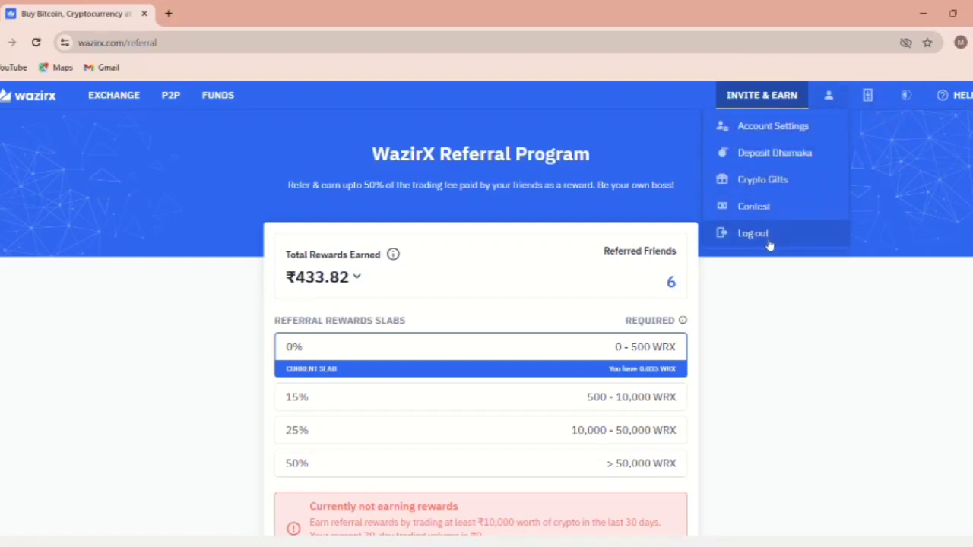
click(752, 233)
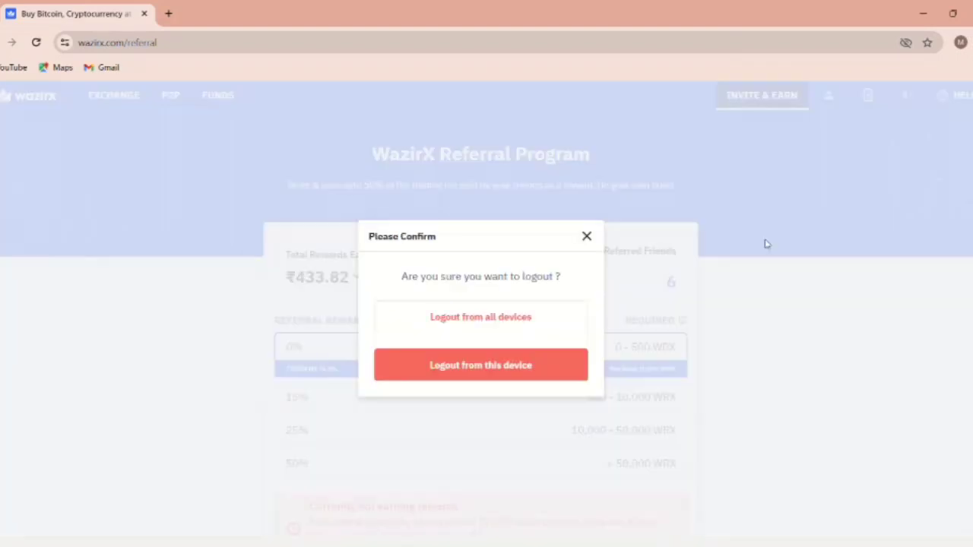
click(587, 237)
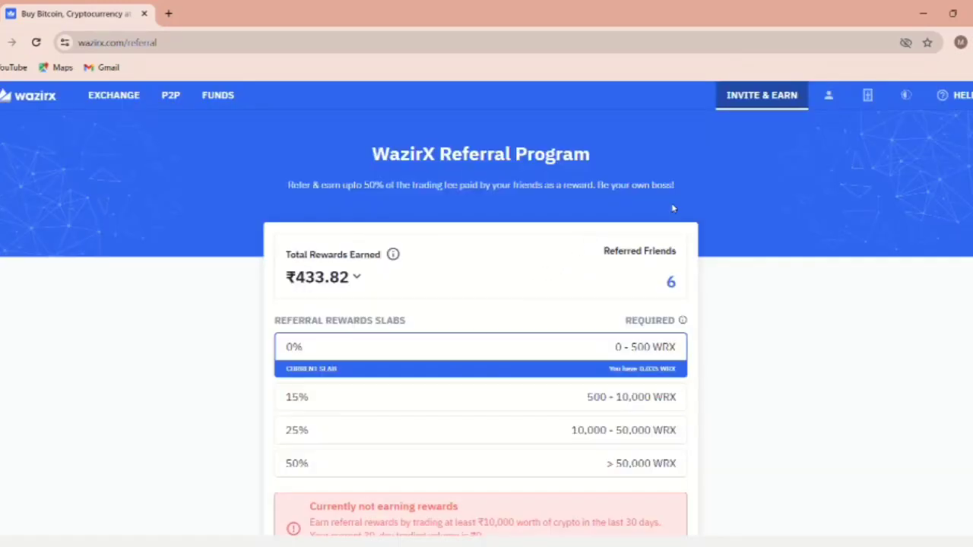
click(832, 103)
click(755, 238)
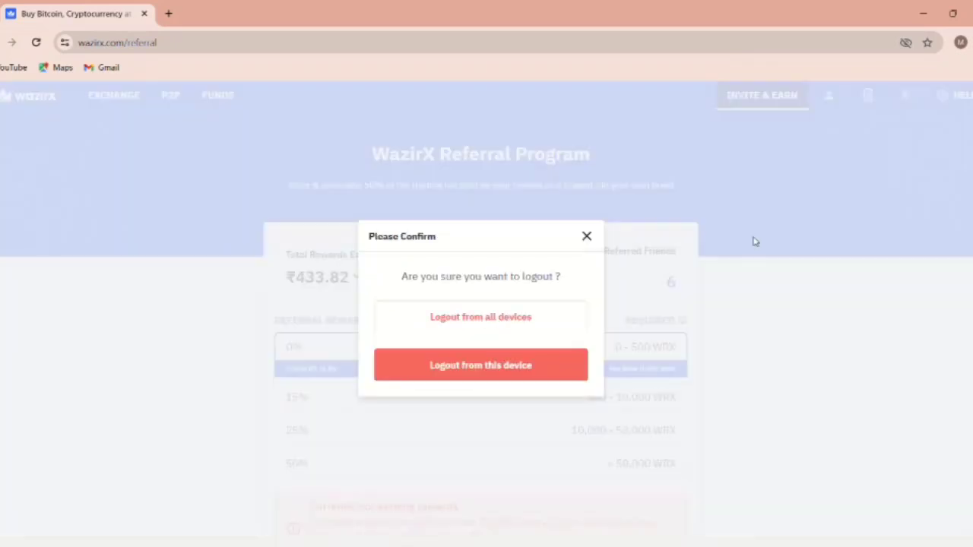
click(515, 327)
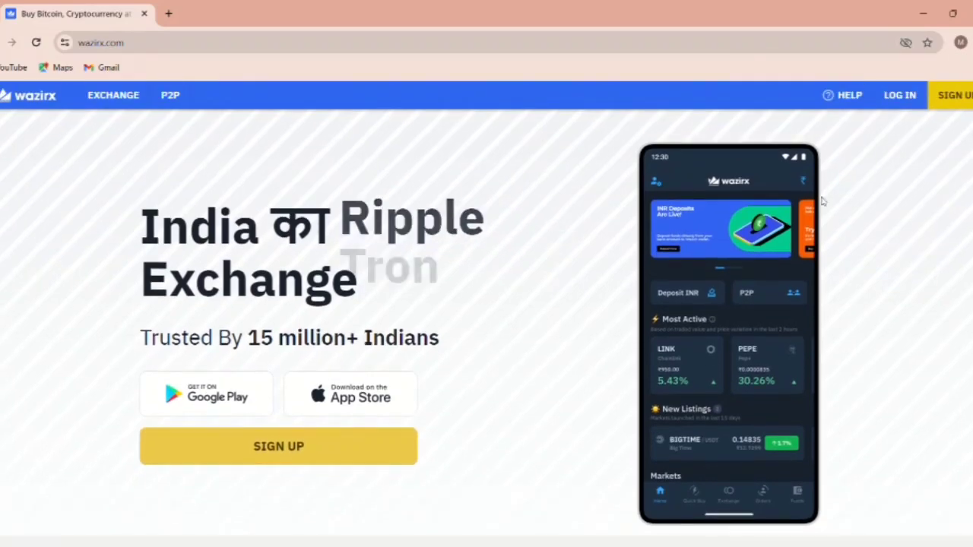
On the Sign Up form, enter the account e-mail address and a ten-character password.
click(957, 105)
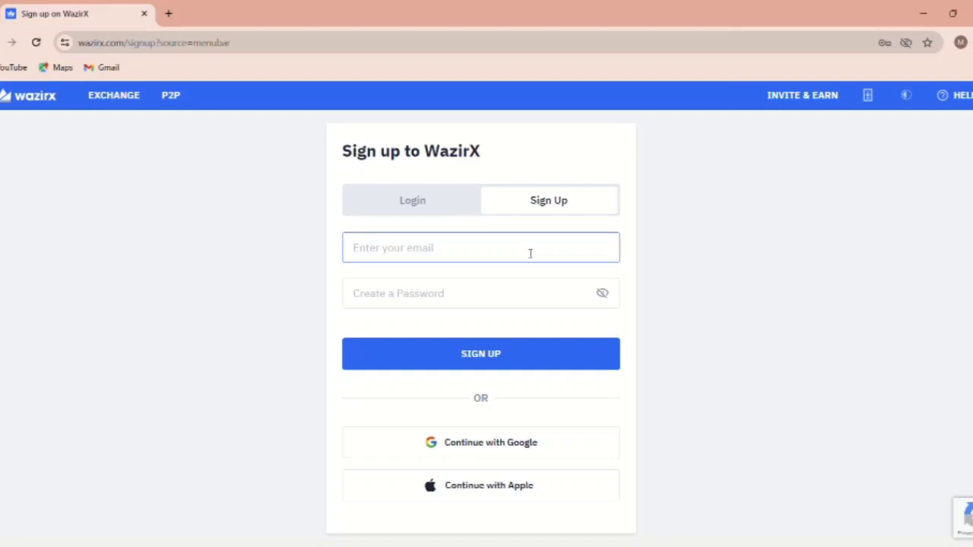
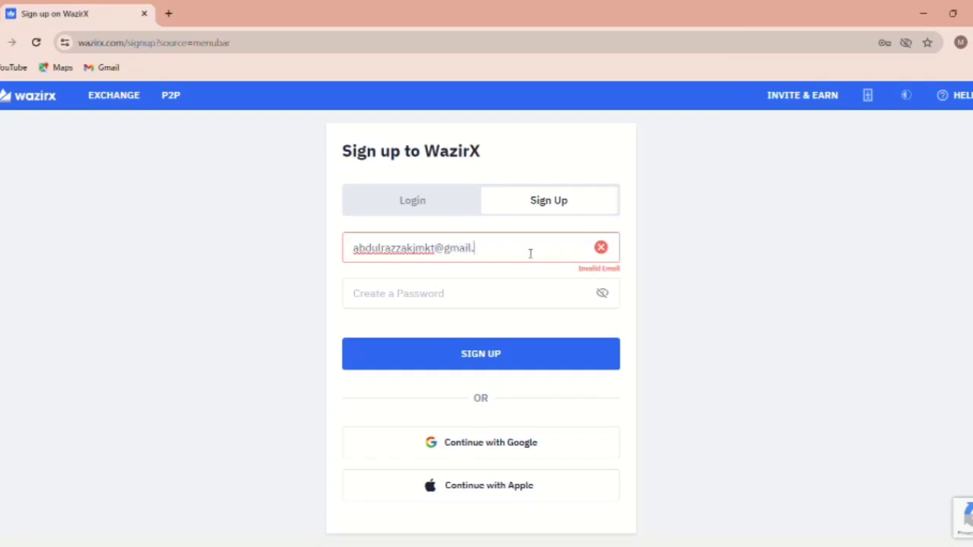
click(517, 296)
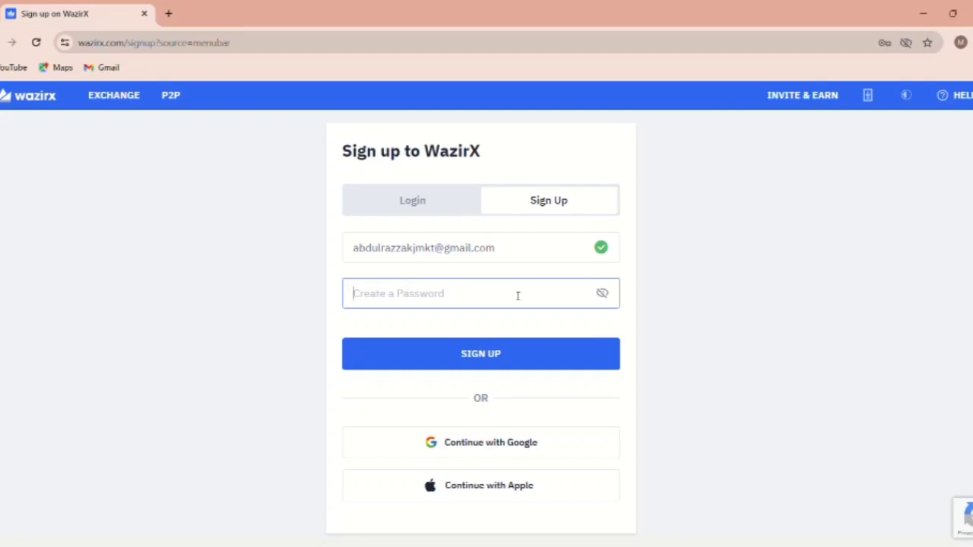
text(••)
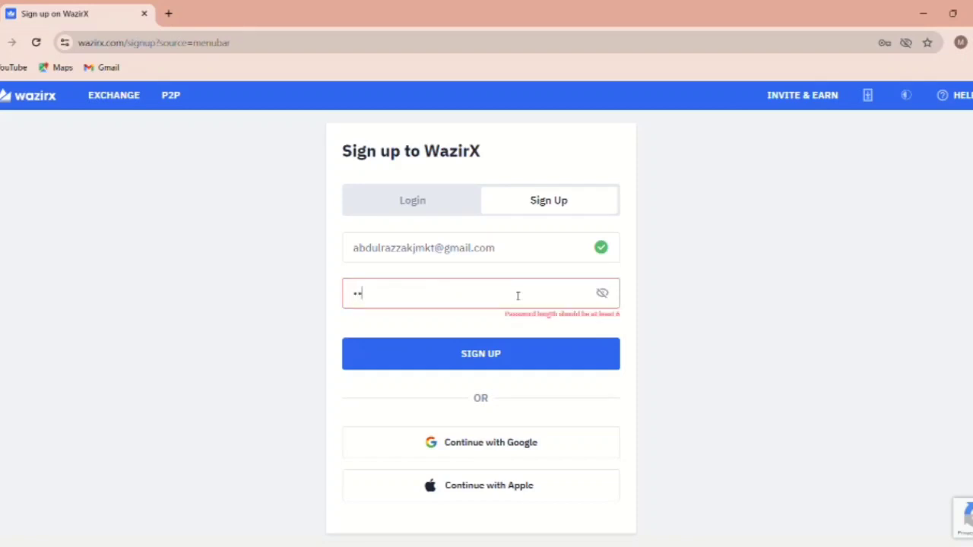
text(•••••)
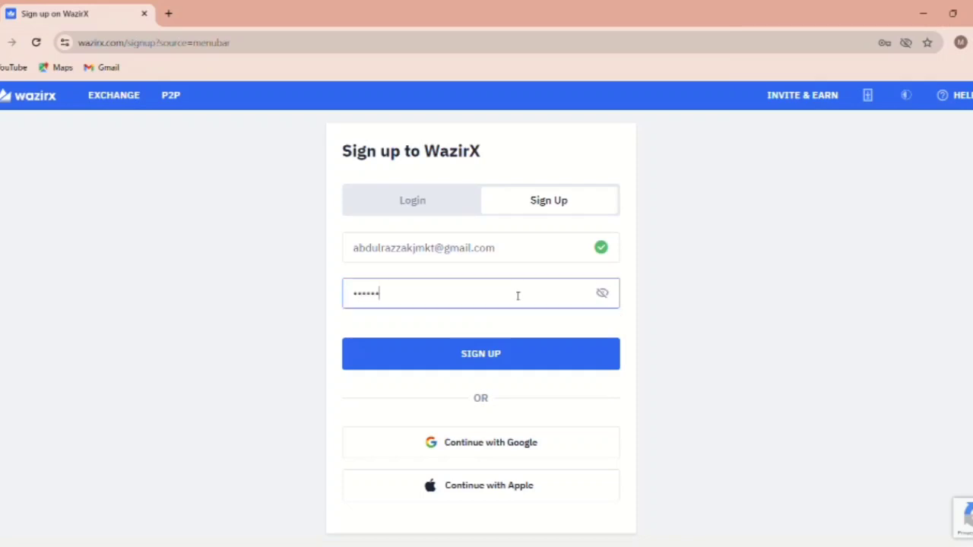
text(•••)
click(364, 339)
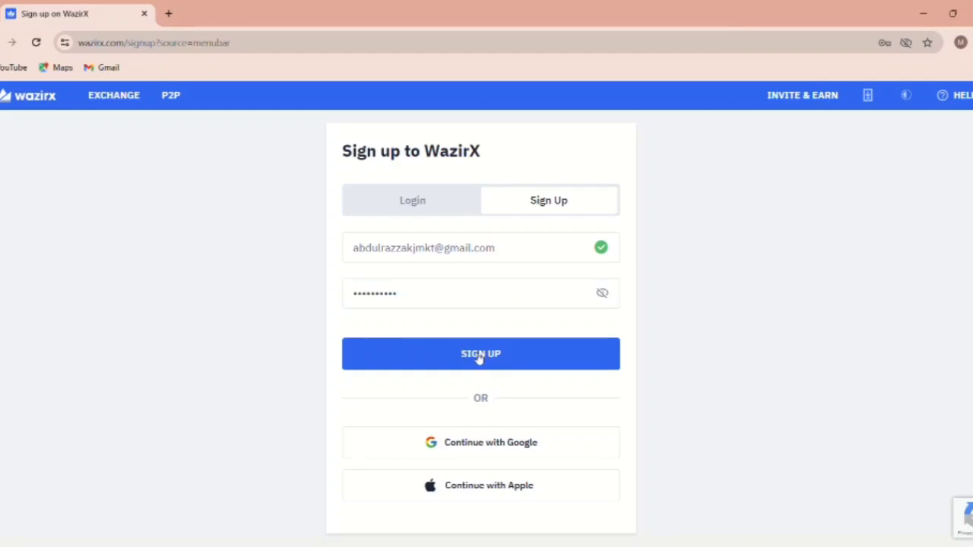
Submit the sign-up details and select the five traffic-light tiles in the captcha.
click(479, 357)
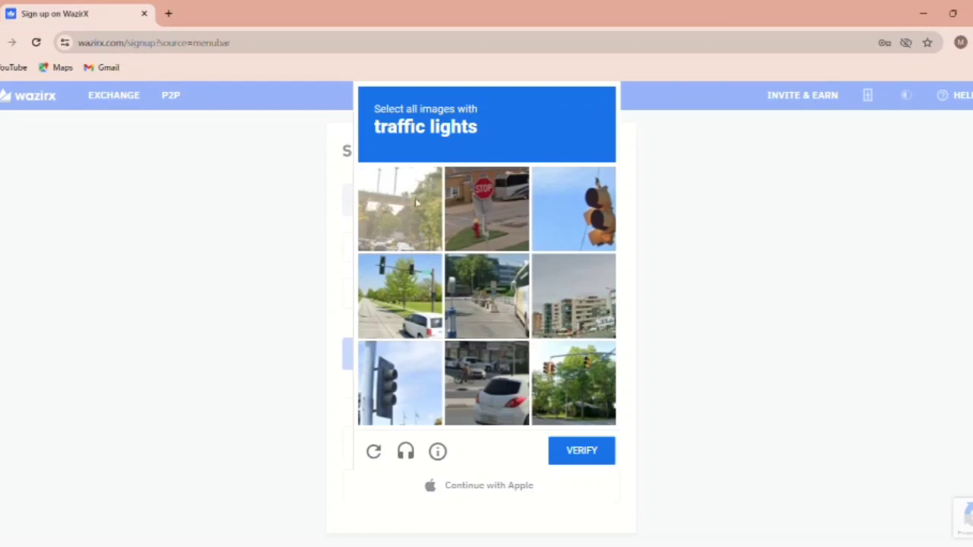
click(570, 208)
click(580, 387)
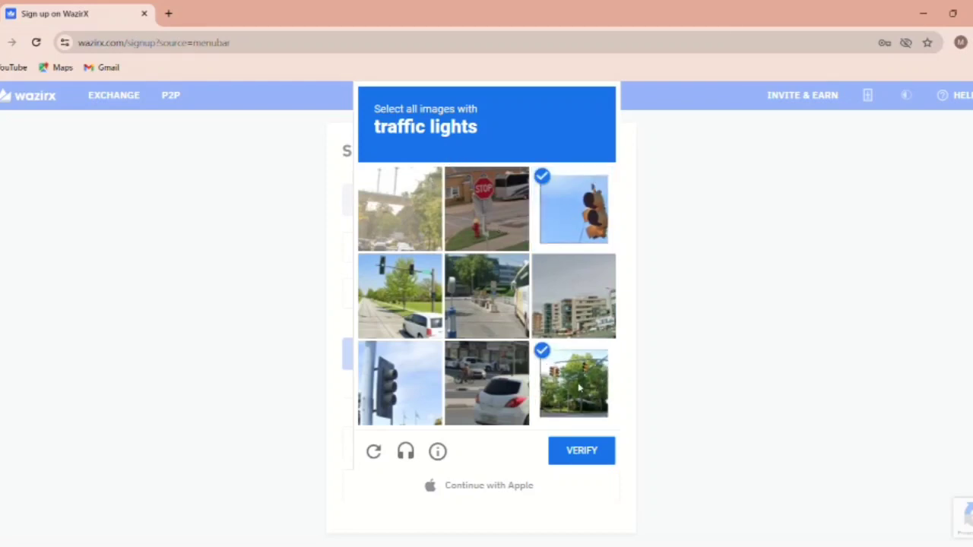
click(419, 384)
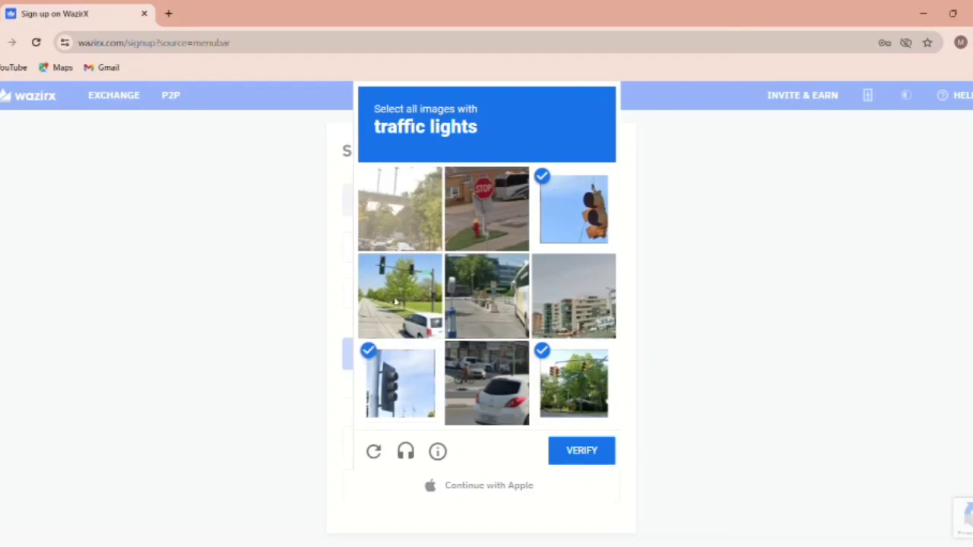
click(391, 196)
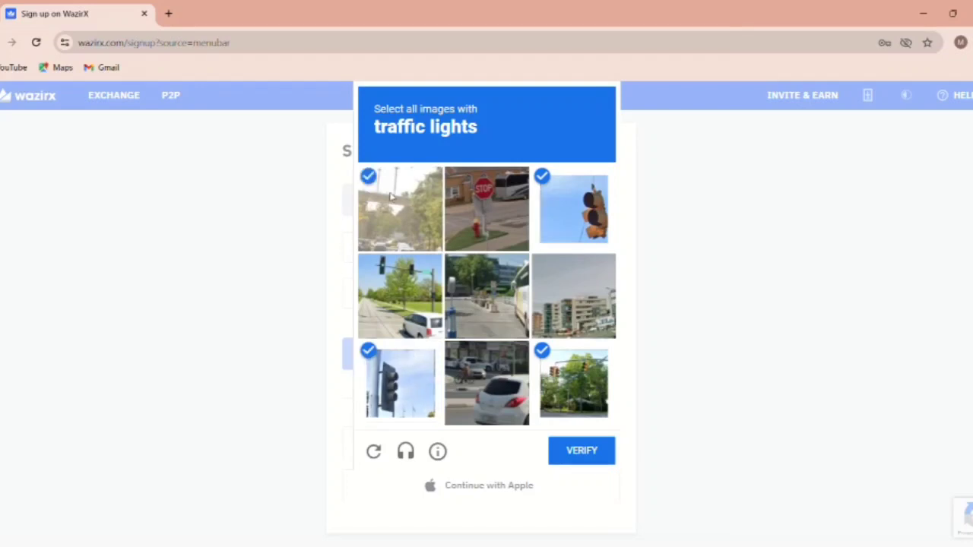
click(469, 315)
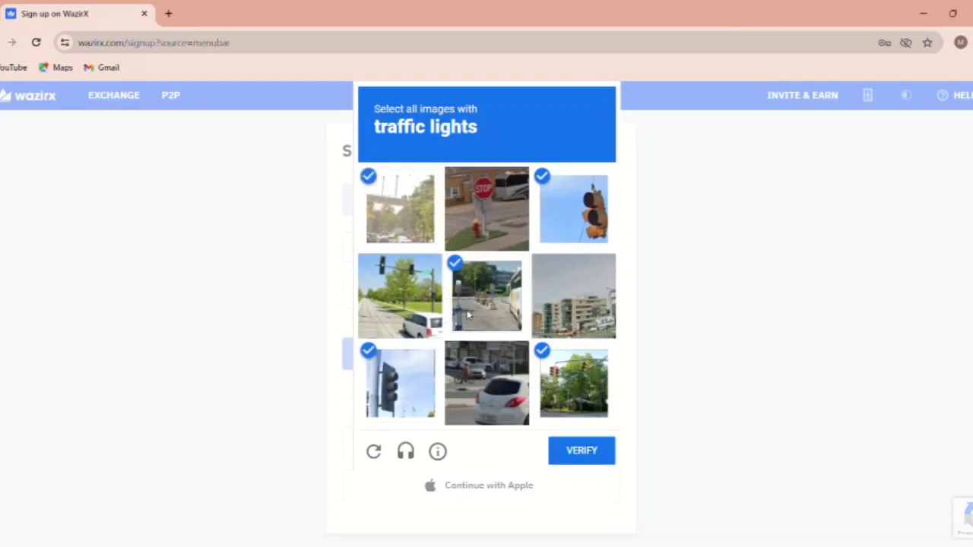
click(587, 461)
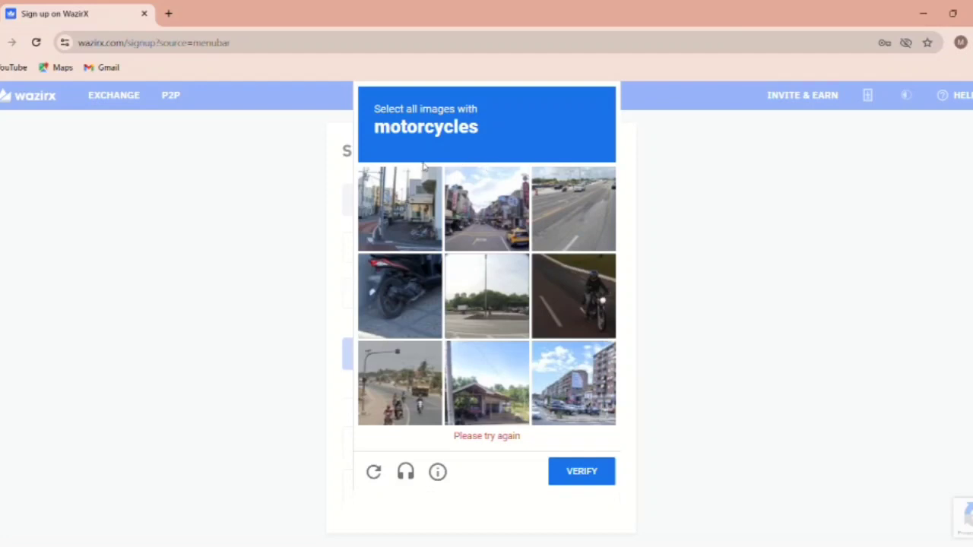
Select the four motorcycle tiles and verify the challenge.
click(396, 230)
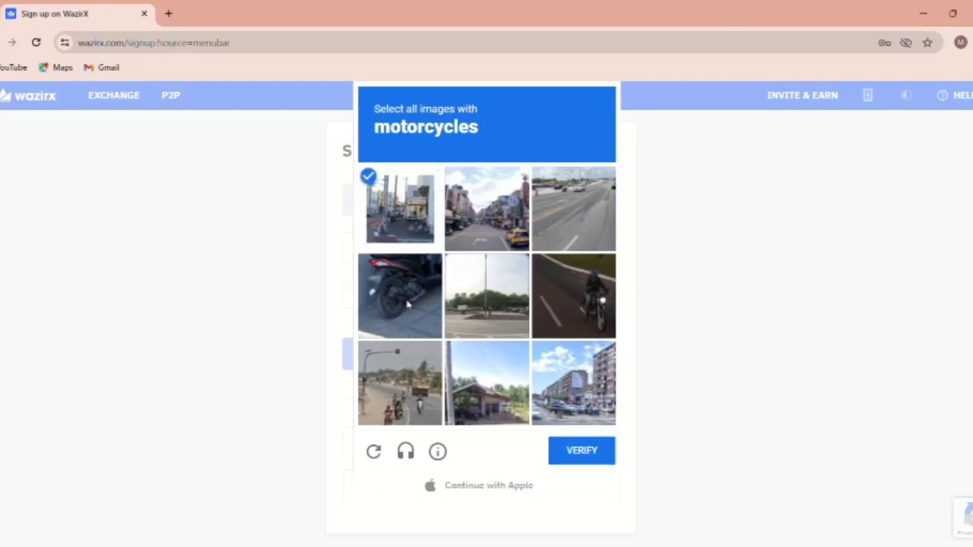
click(409, 305)
click(422, 416)
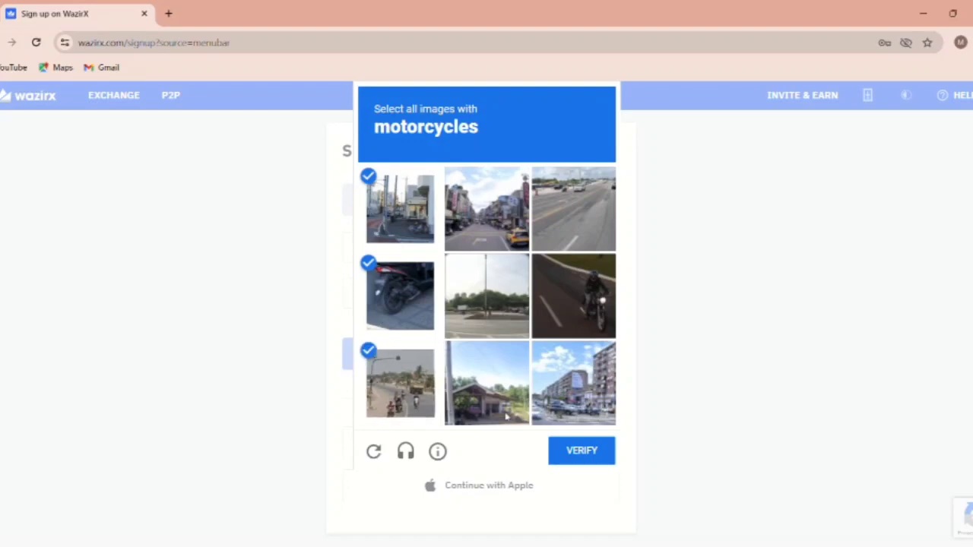
click(575, 406)
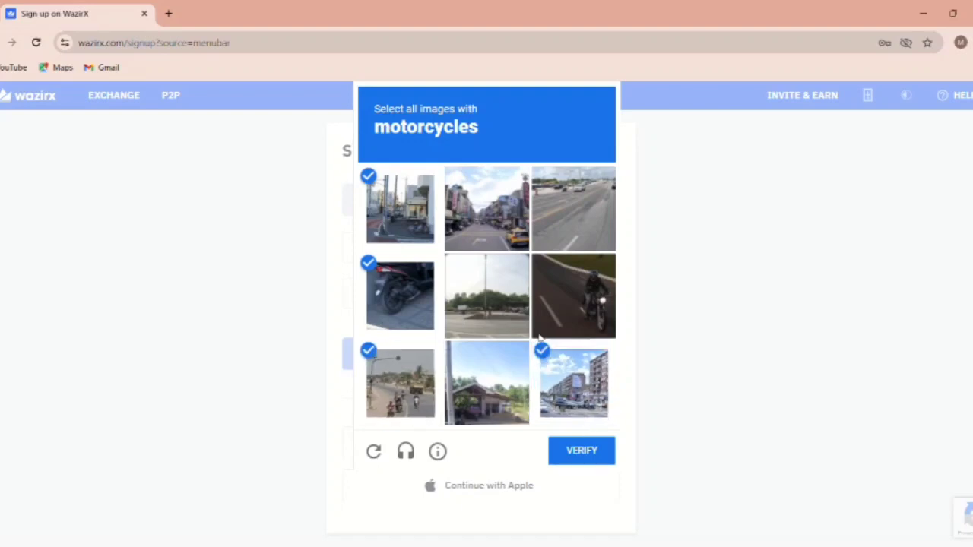
click(577, 450)
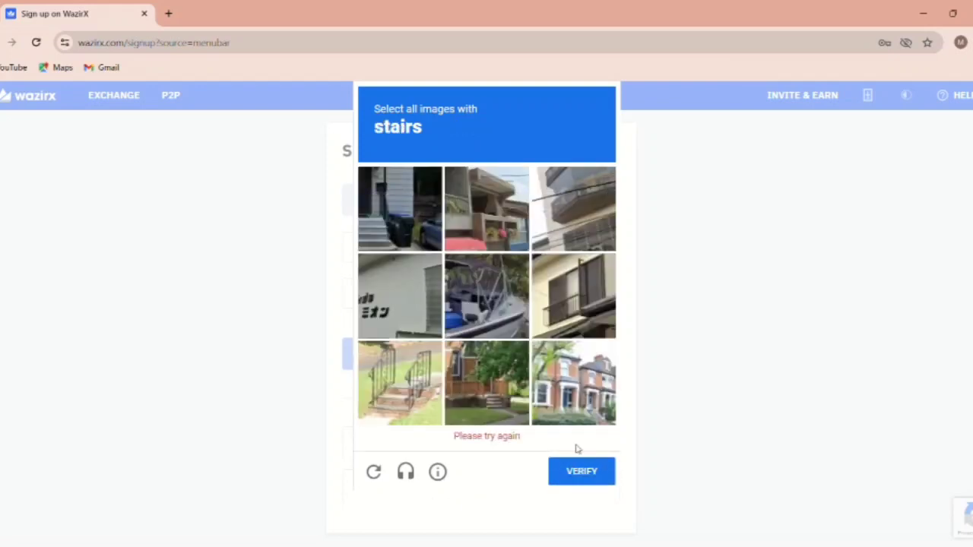
Select the four stairs tiles and verify to pass the captcha.
click(406, 361)
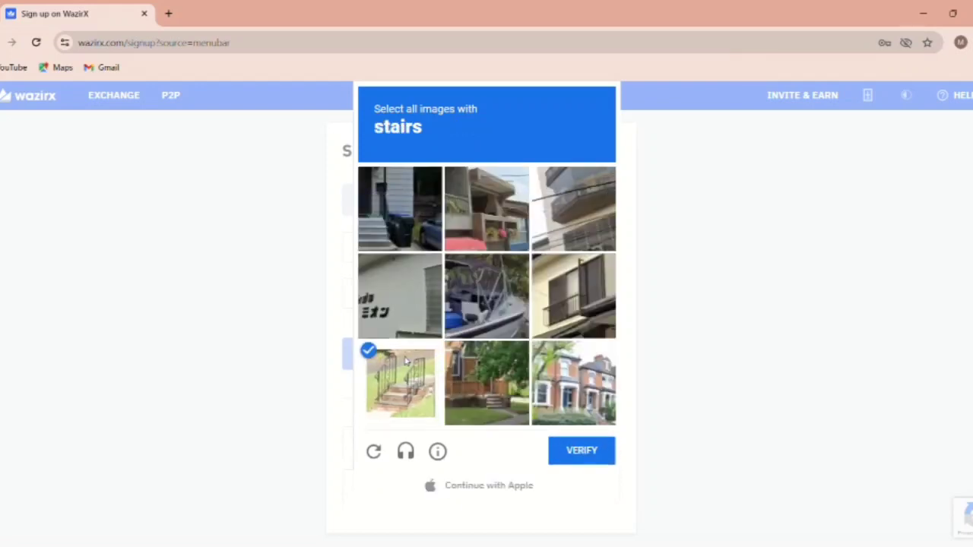
click(389, 215)
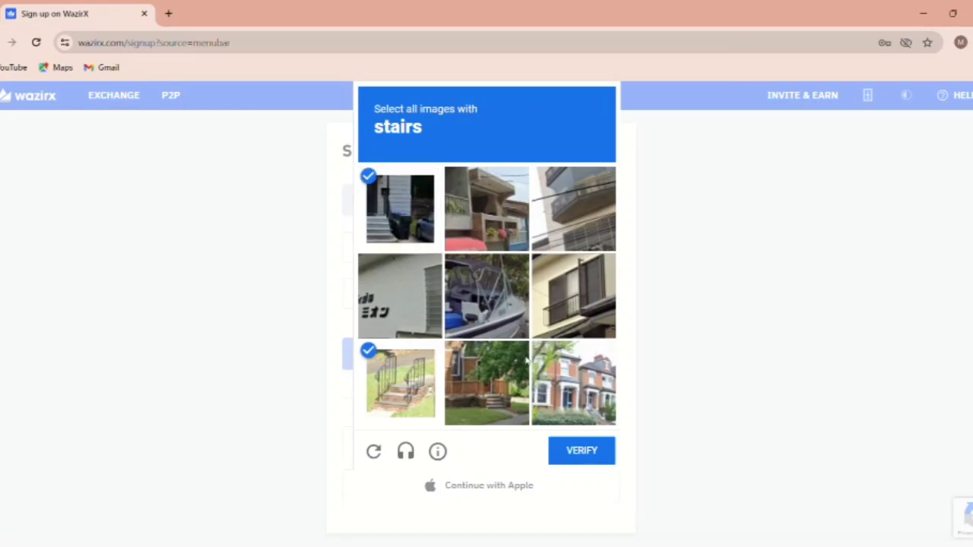
click(588, 405)
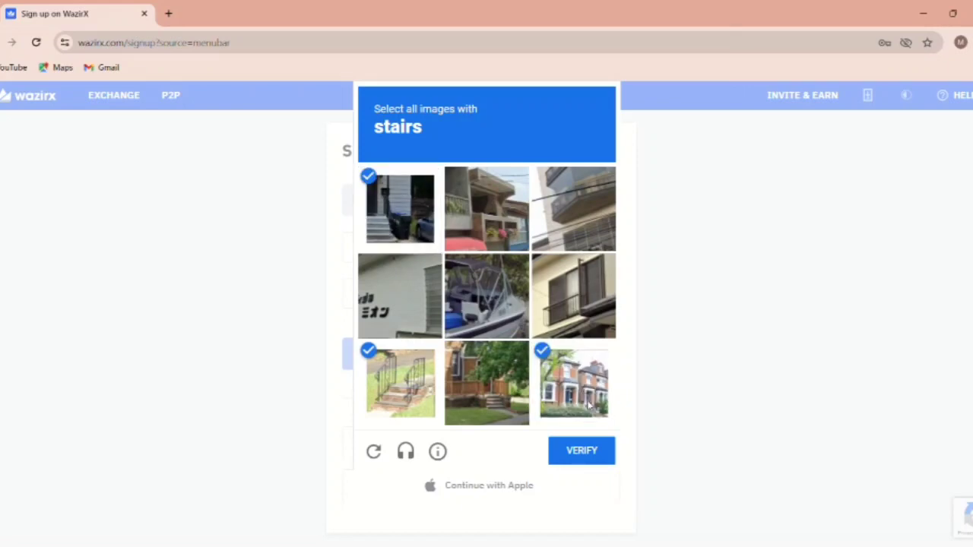
click(496, 403)
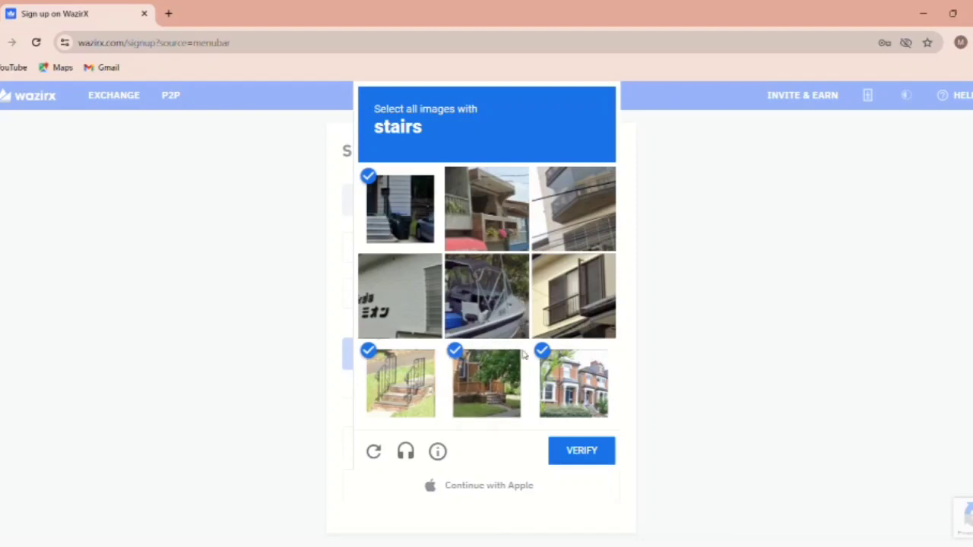
click(588, 456)
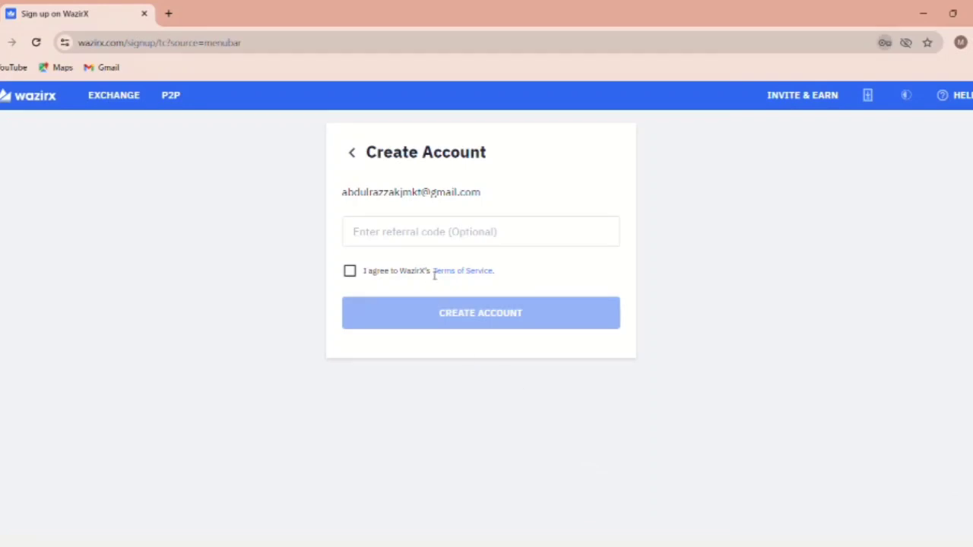
Paste the referral code, accept the Terms of Service and create the account.
click(408, 241)
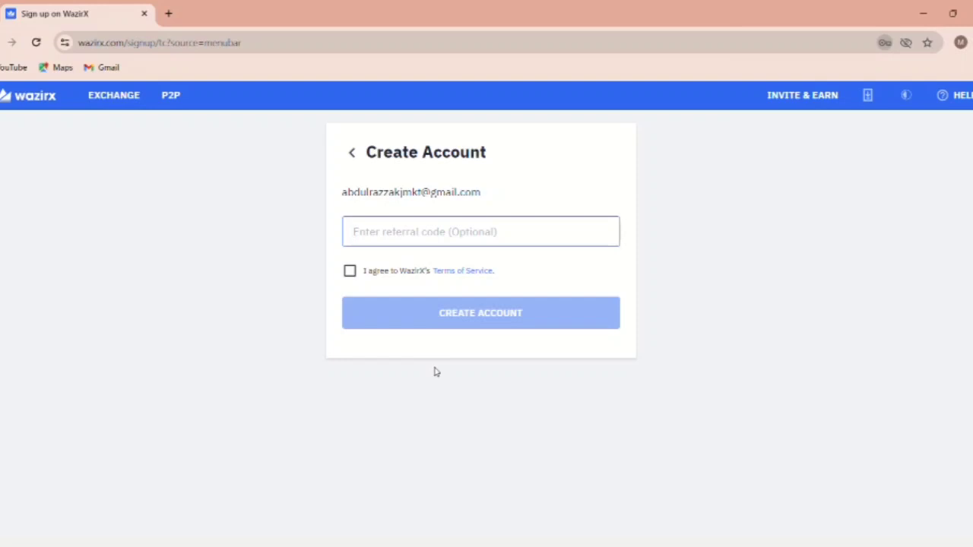
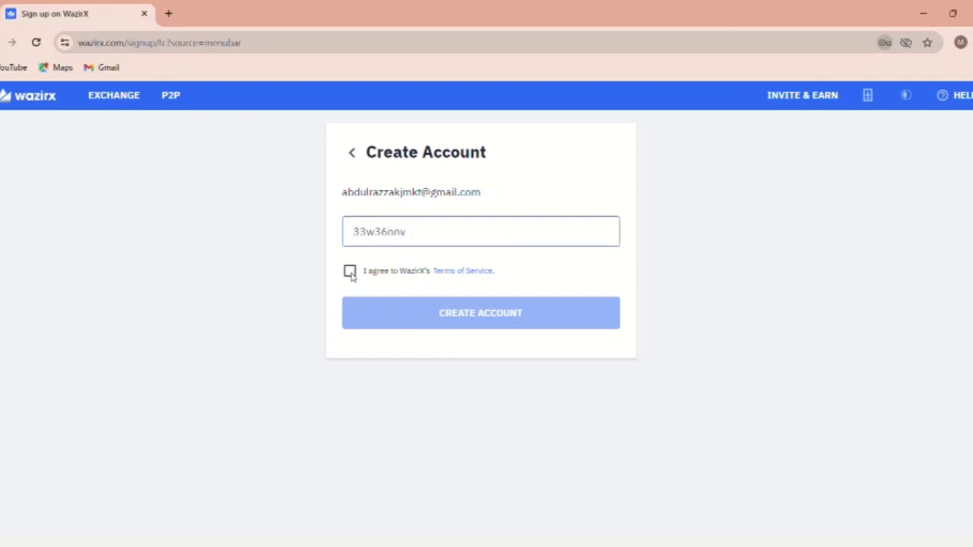
click(350, 272)
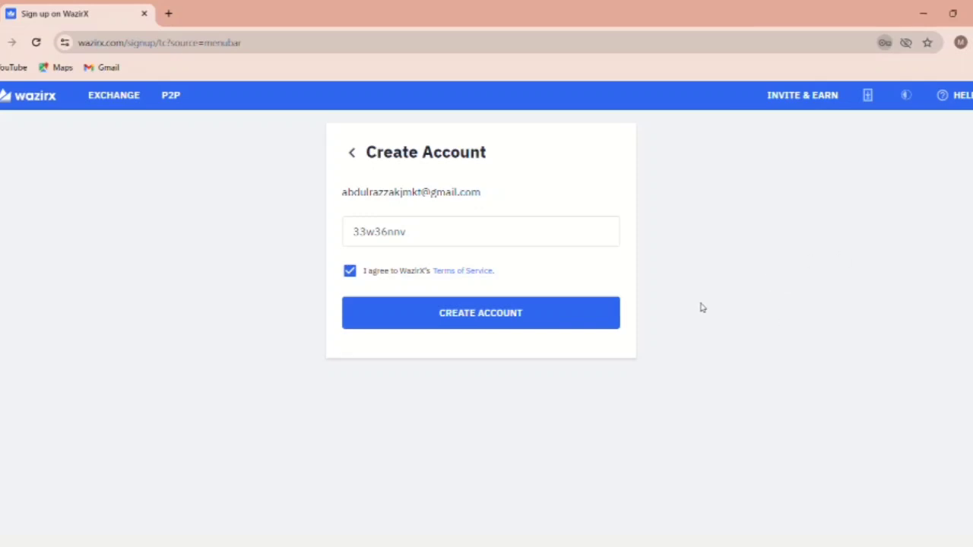
click(541, 313)
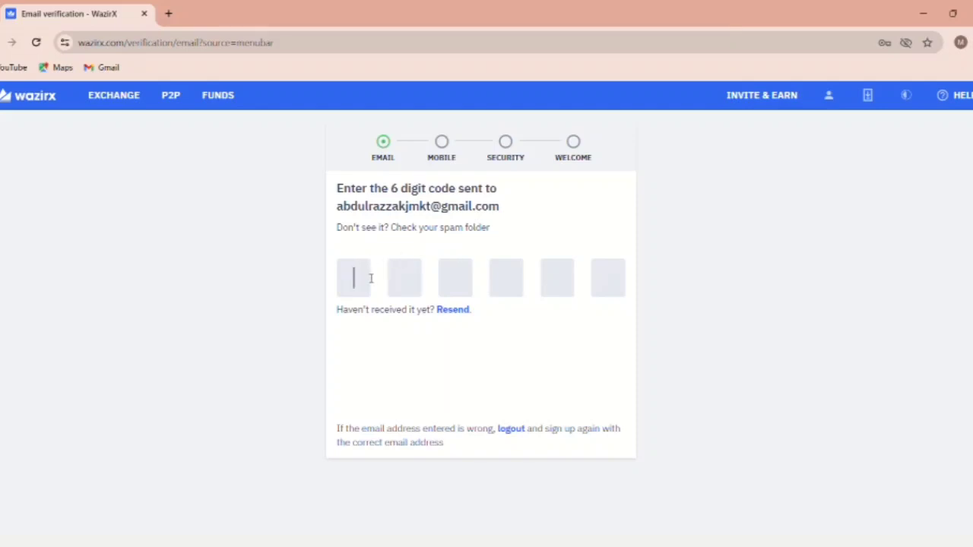
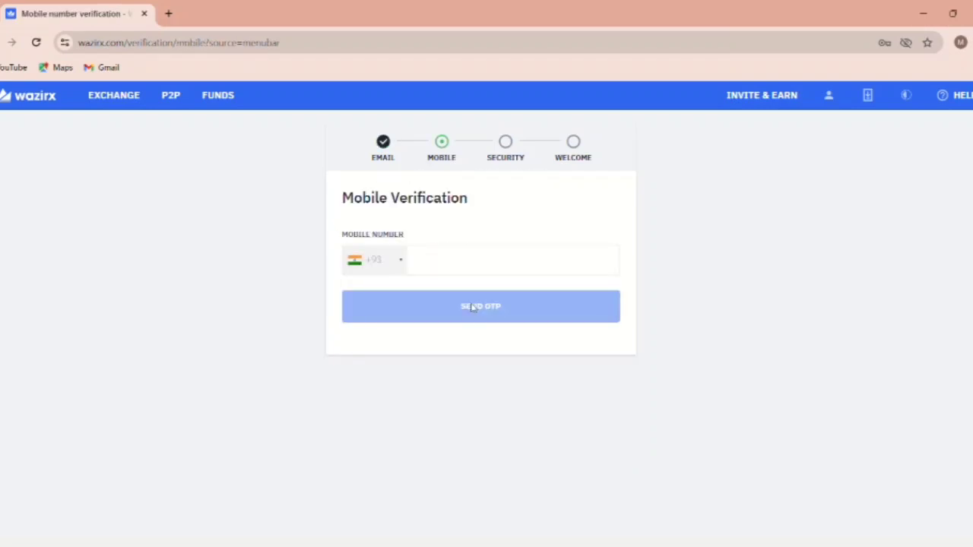
Enter the e-mail verification code and the mobile number, then request an SMS OTP.
click(434, 261)
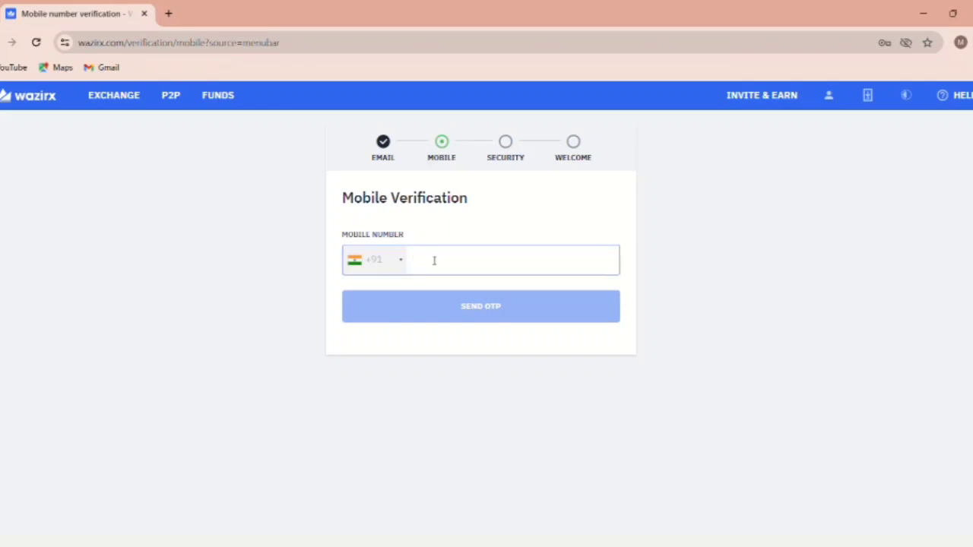
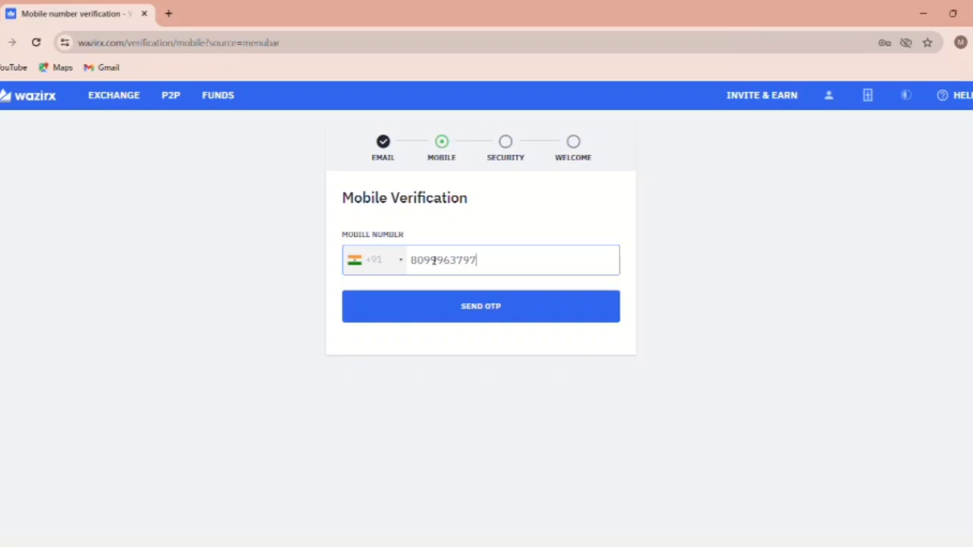
click(503, 318)
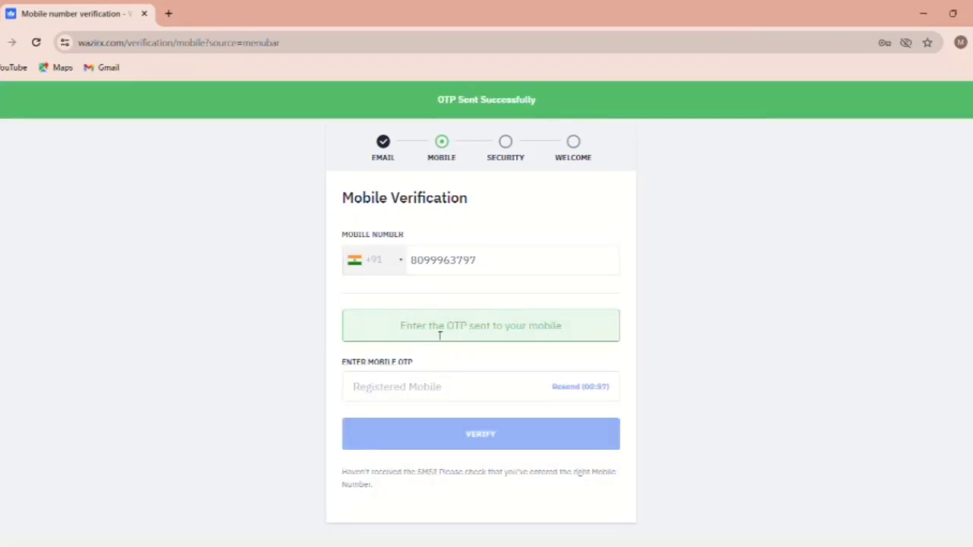
Enter the six-digit SMS OTP to verify the mobile number.
click(439, 393)
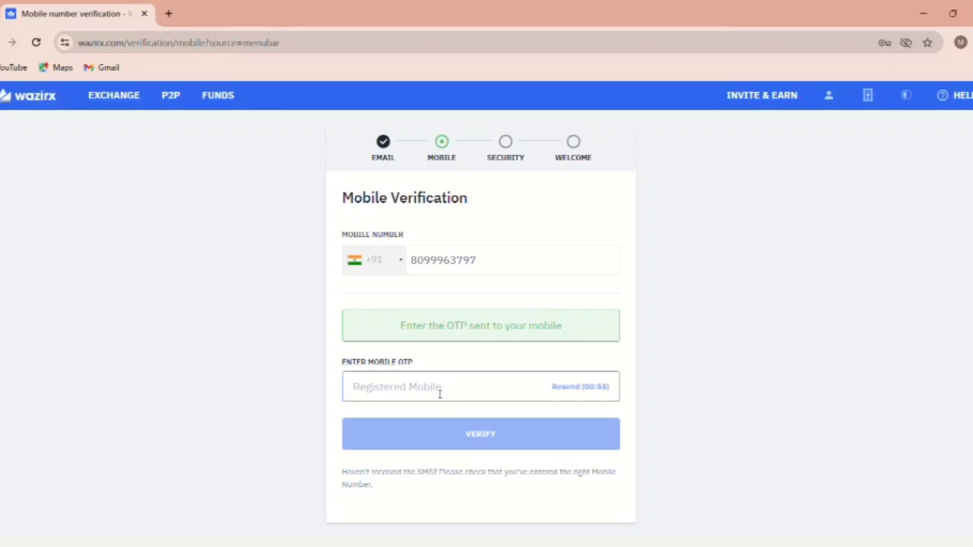
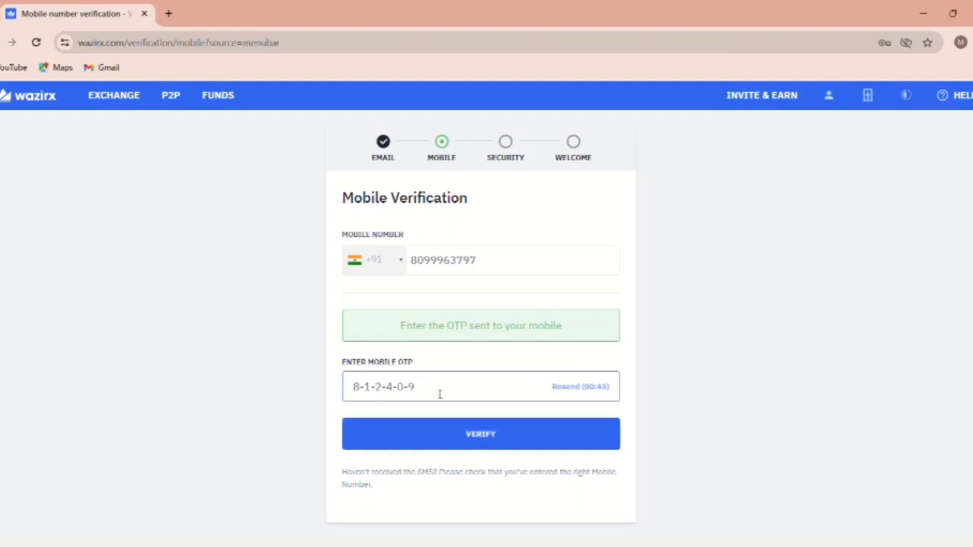
click(490, 434)
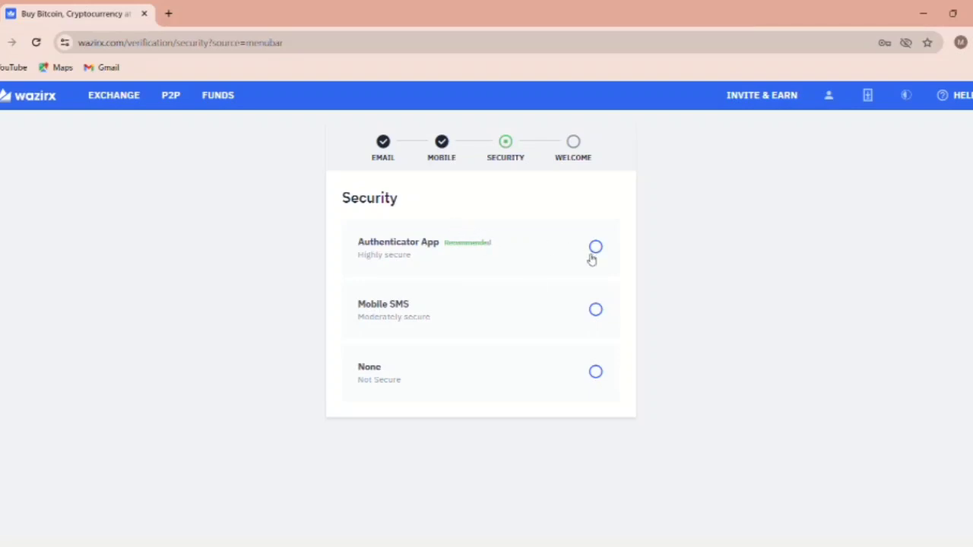
Choose Mobile SMS two-factor authentication and confirm it with the six-digit OTP.
click(599, 318)
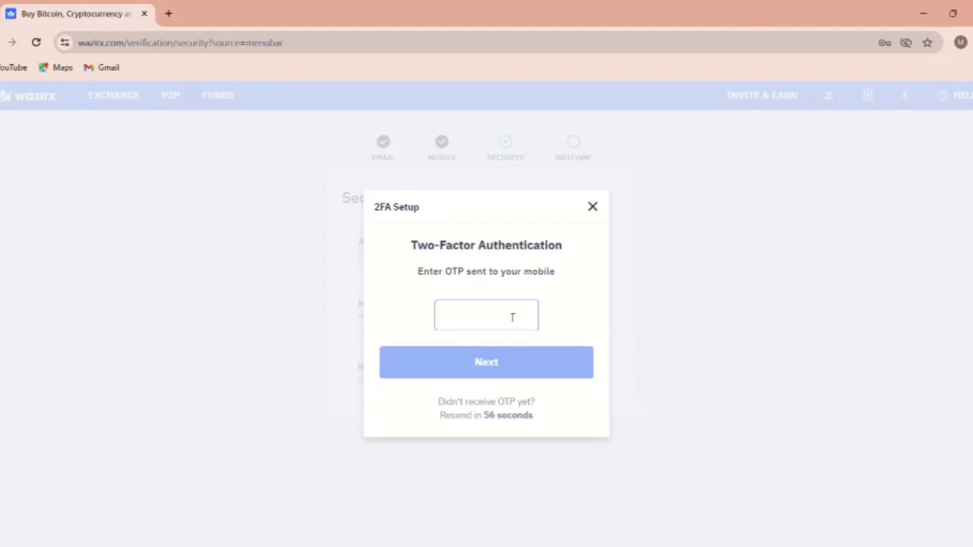
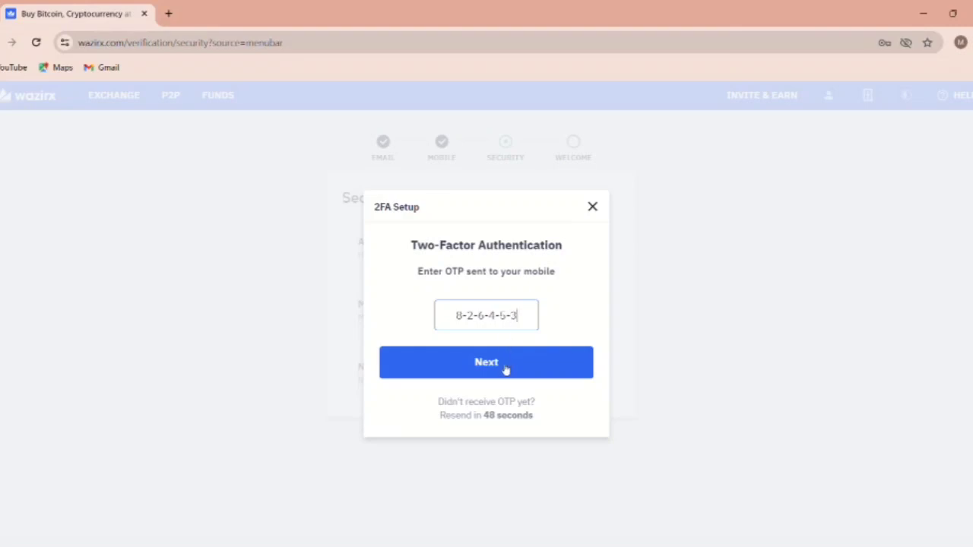
click(505, 369)
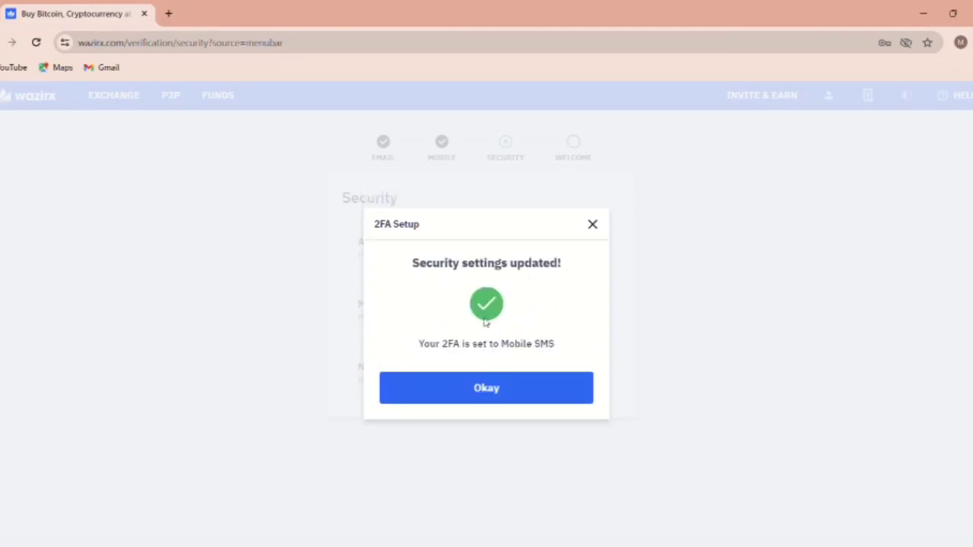
click(494, 392)
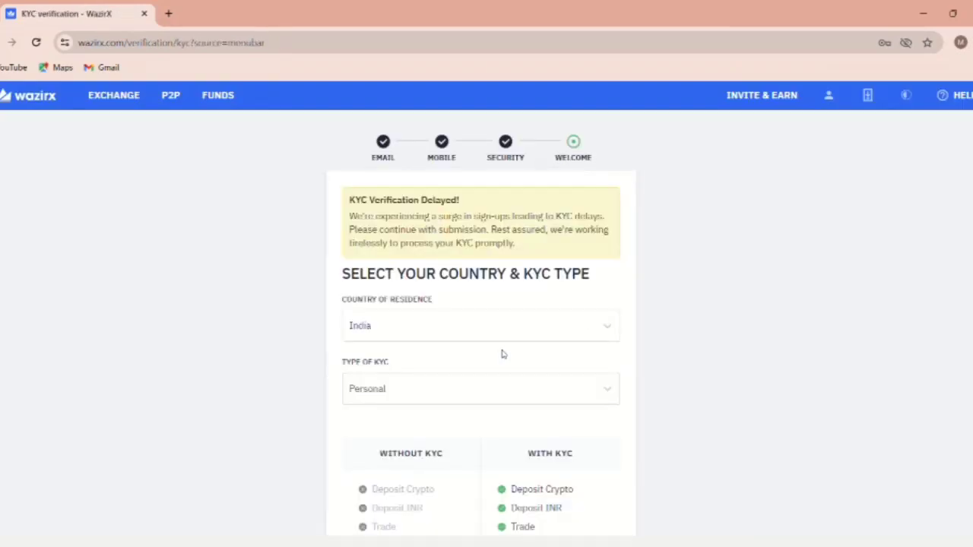
Keep India and Personal as the KYC type and start completing KYC.
scroll(541, 311, down, 1)
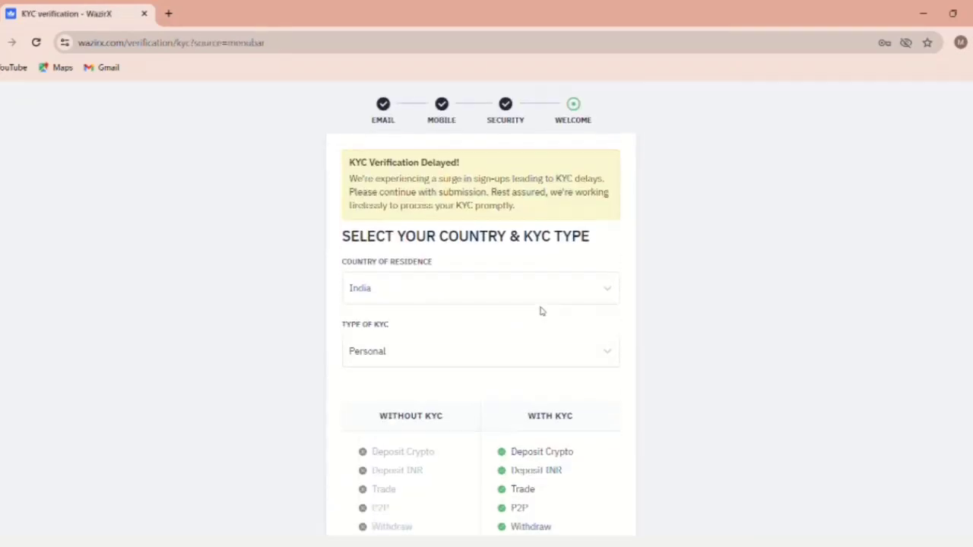
scroll(541, 310, down, 1)
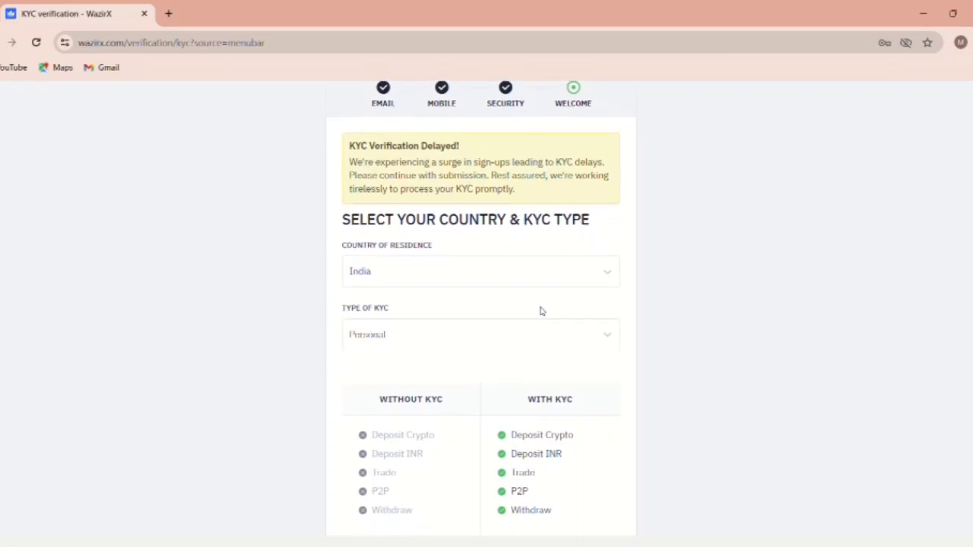
click(542, 323)
click(707, 285)
scroll(509, 331, down, 1)
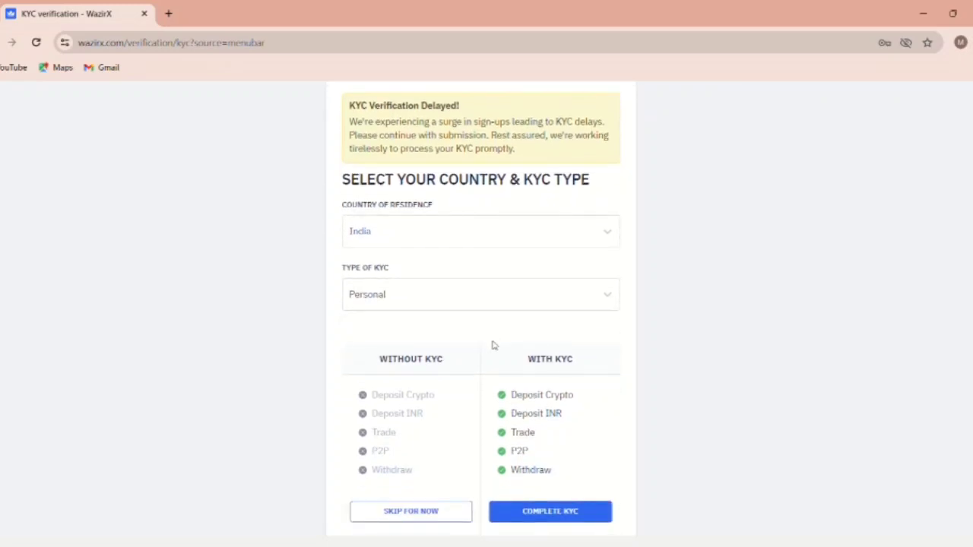
scroll(492, 344, down, 1)
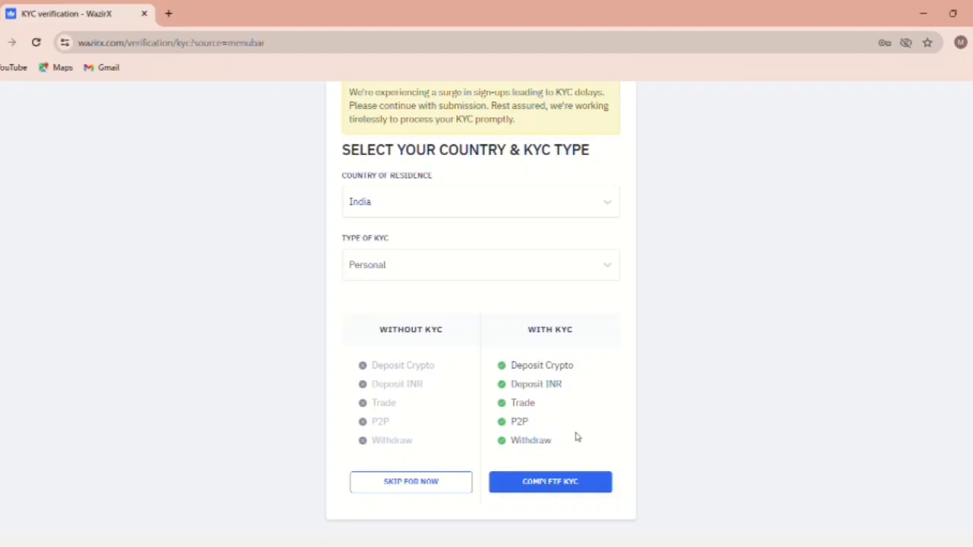
click(543, 483)
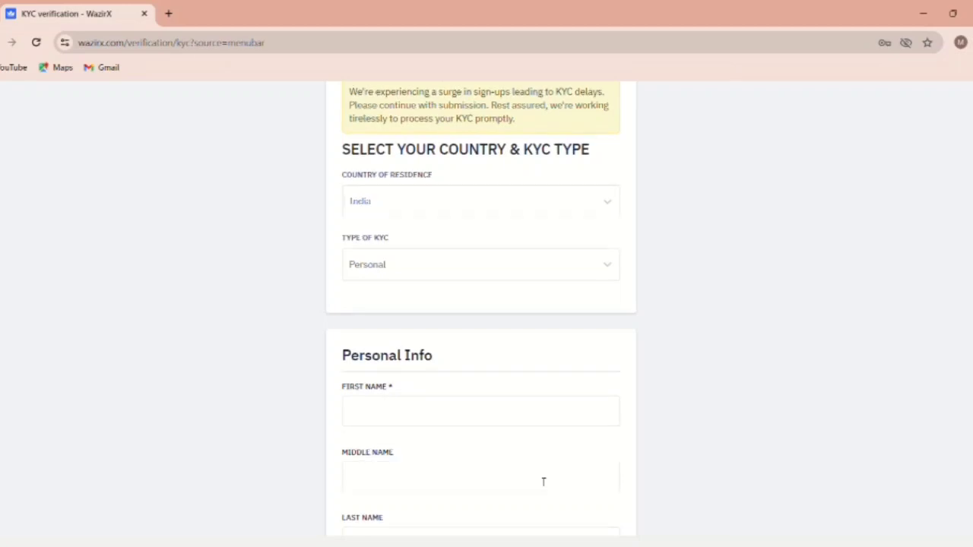
Type the applicant's first name, fixing a stray letter, then their last name.
scroll(542, 480, down, 1)
click(430, 334)
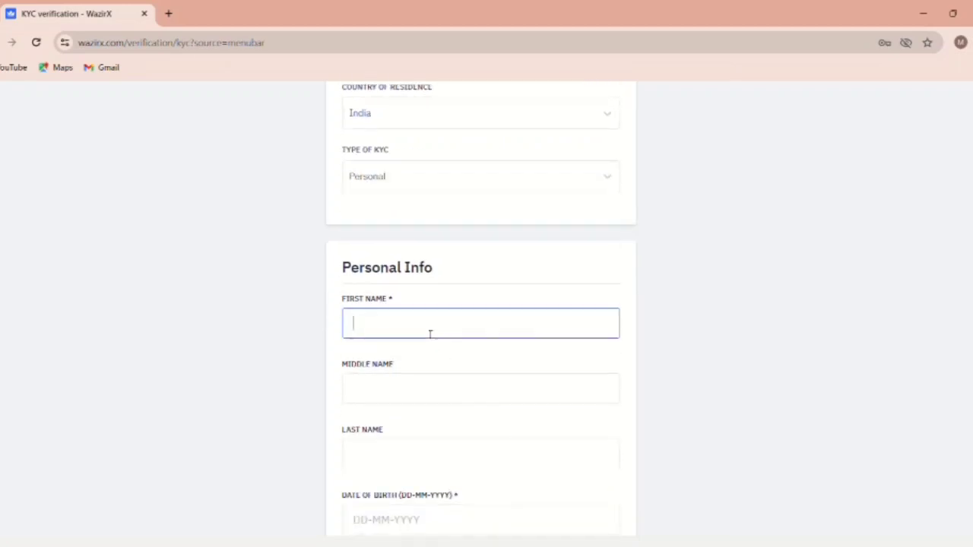
text(a)
key(BackSpace)
click(386, 458)
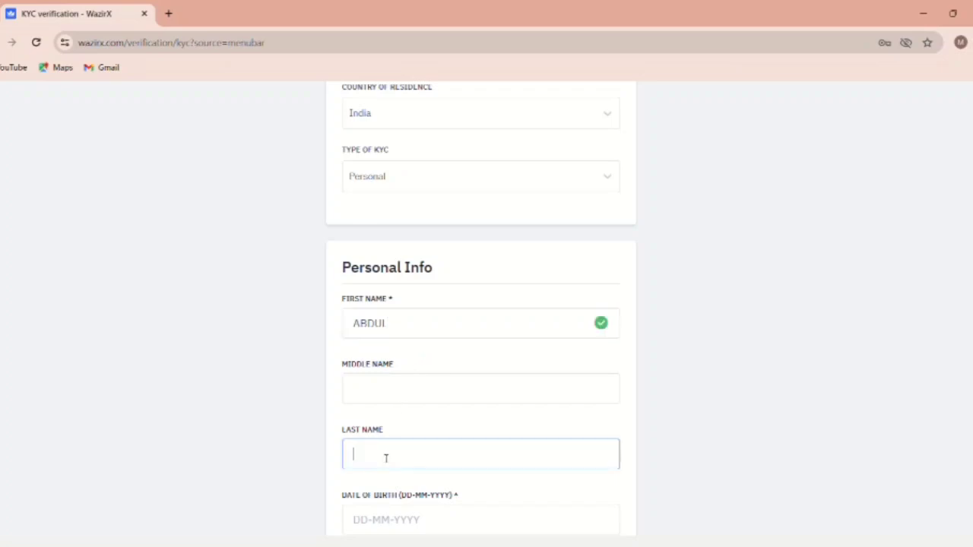
Prefix an additional name to First Name and enter the applicant's date of birth as DD-MM-YYYY.
click(357, 324)
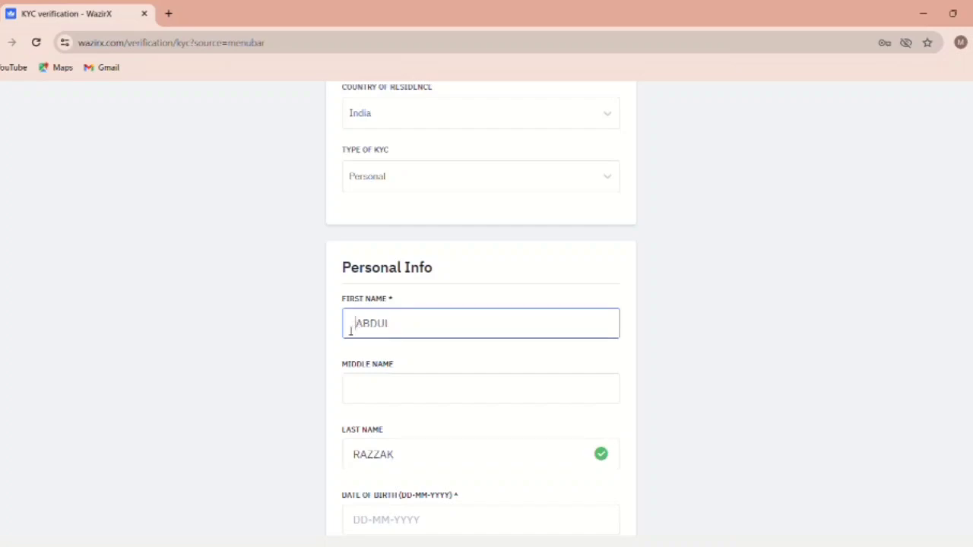
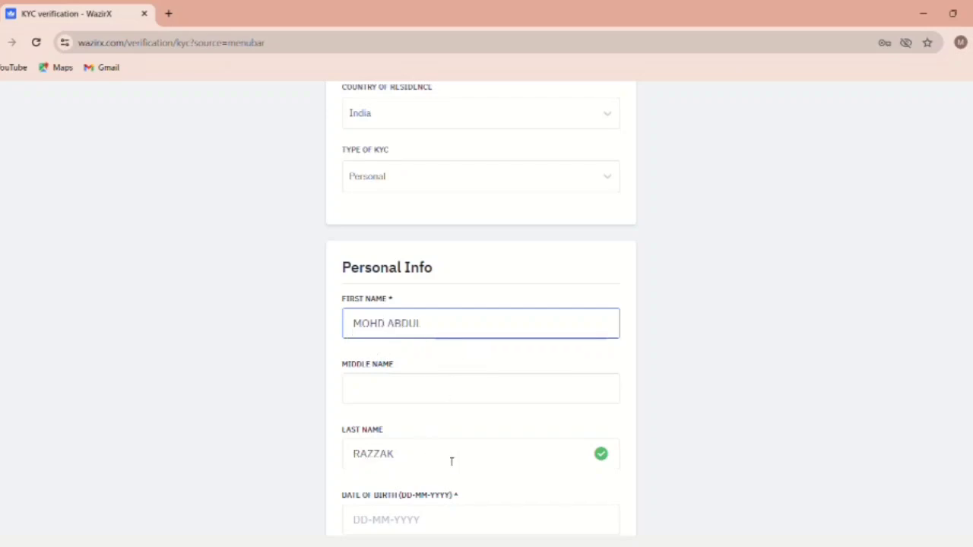
click(380, 521)
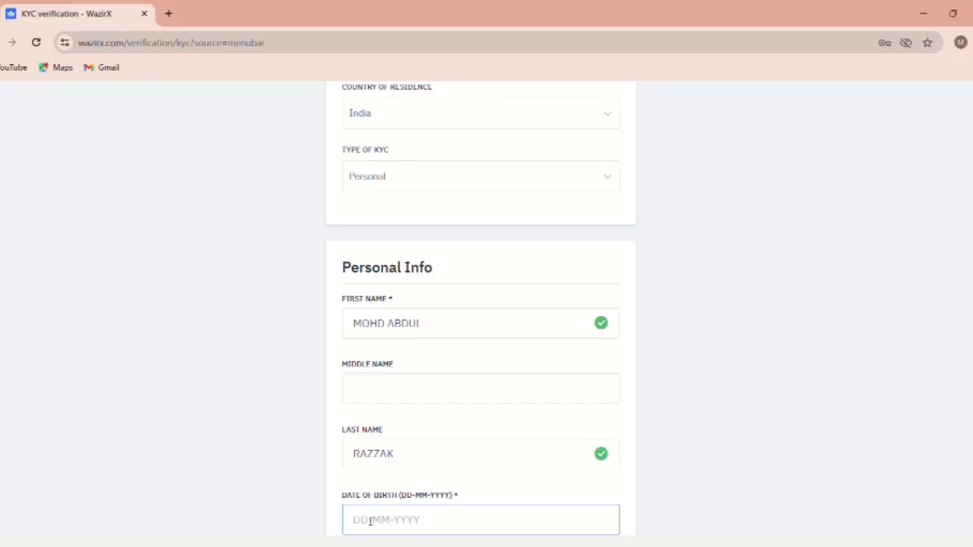
Start filling in the applicant's address in the Address field.
scroll(510, 484, down, 5)
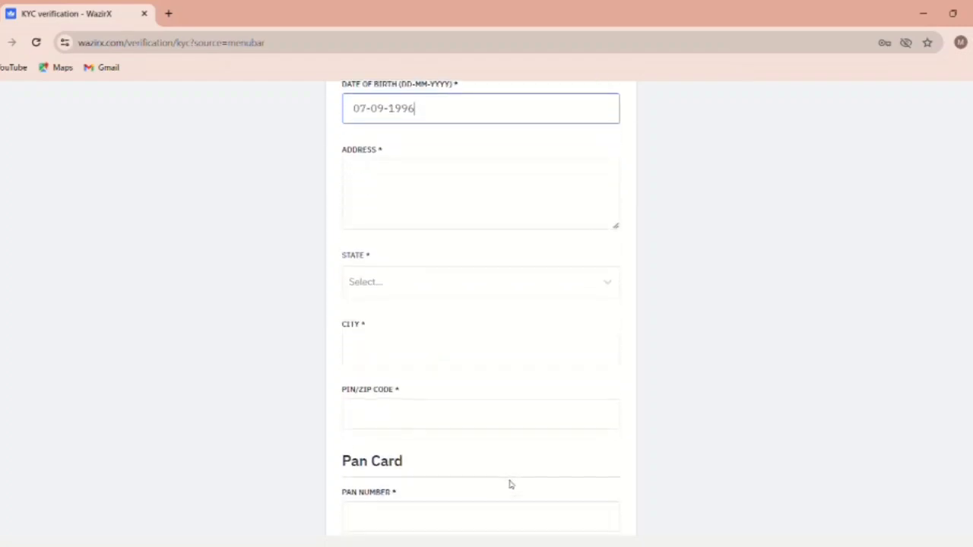
scroll(513, 484, up, 1)
click(444, 265)
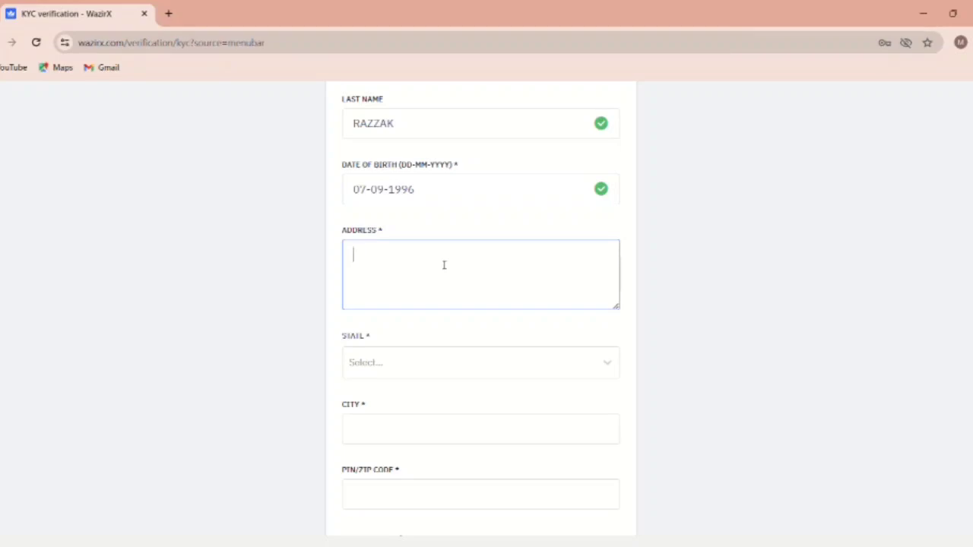
text(H)
Choose Telangana from the State dropdown list.
click(473, 360)
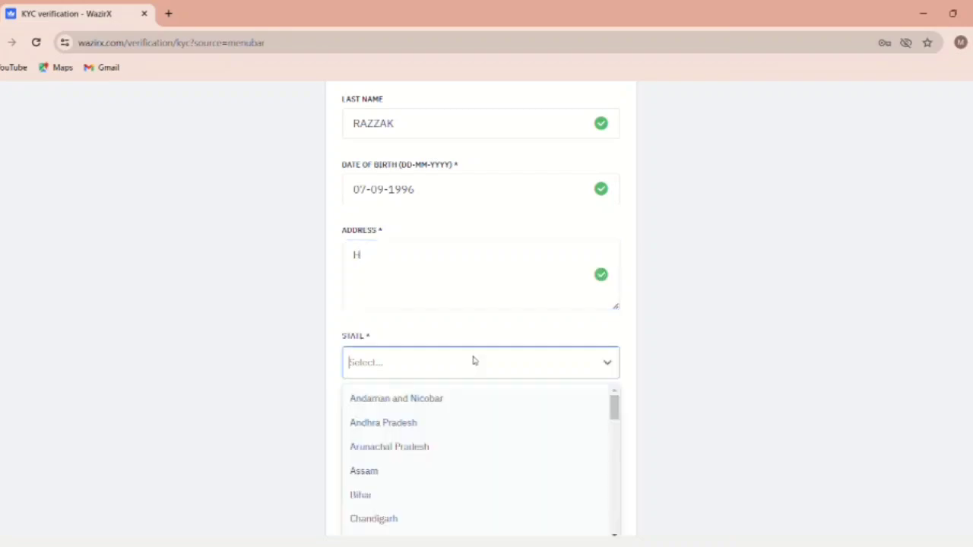
scroll(441, 439, down, 2)
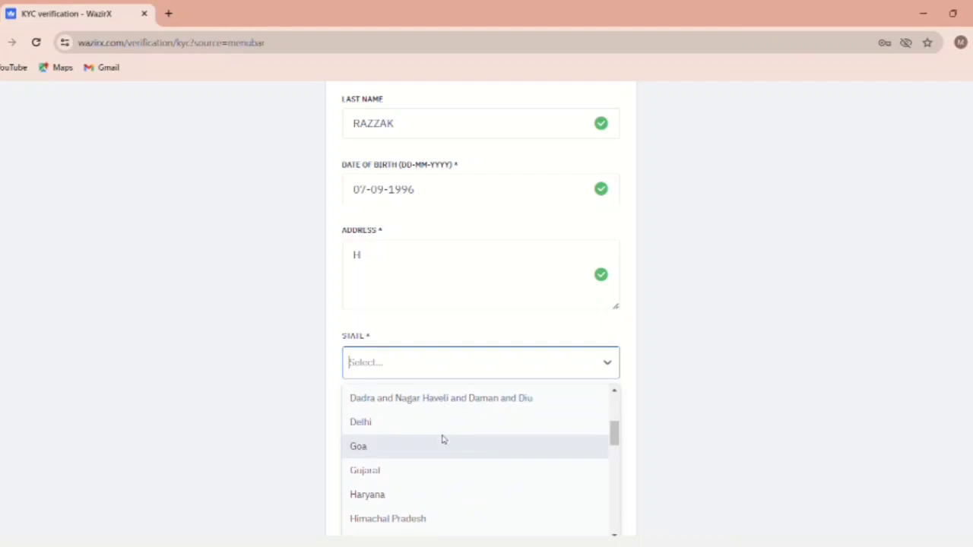
scroll(443, 440, down, 2)
scroll(443, 440, down, 2)
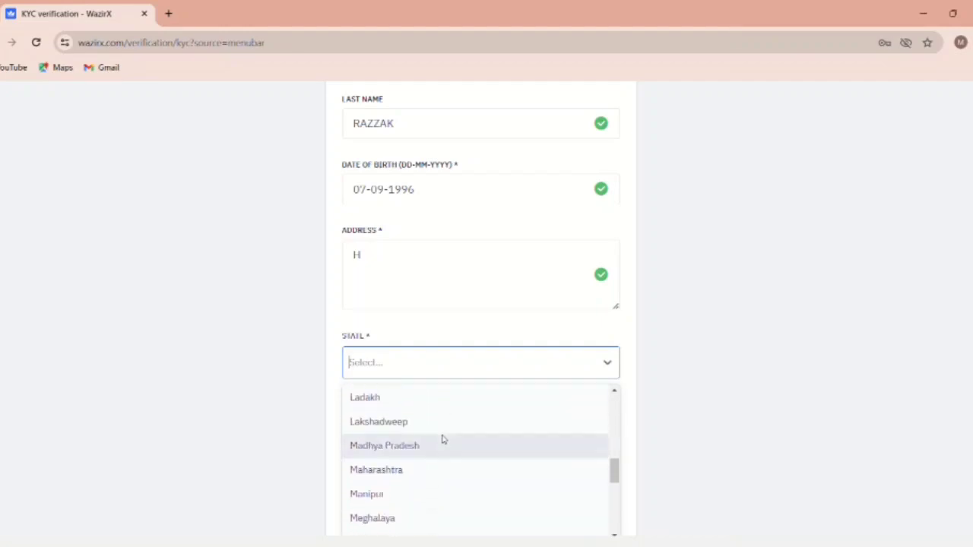
scroll(443, 439, down, 4)
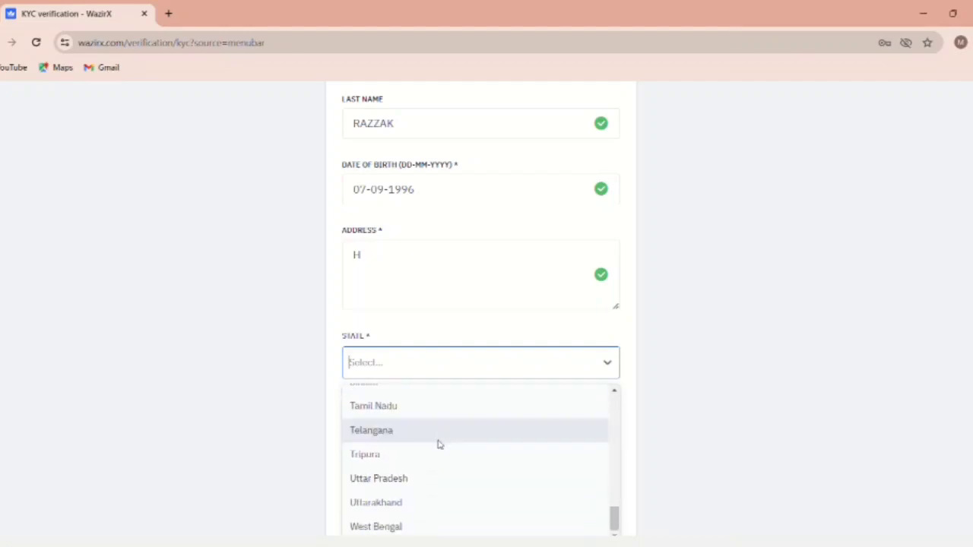
click(434, 435)
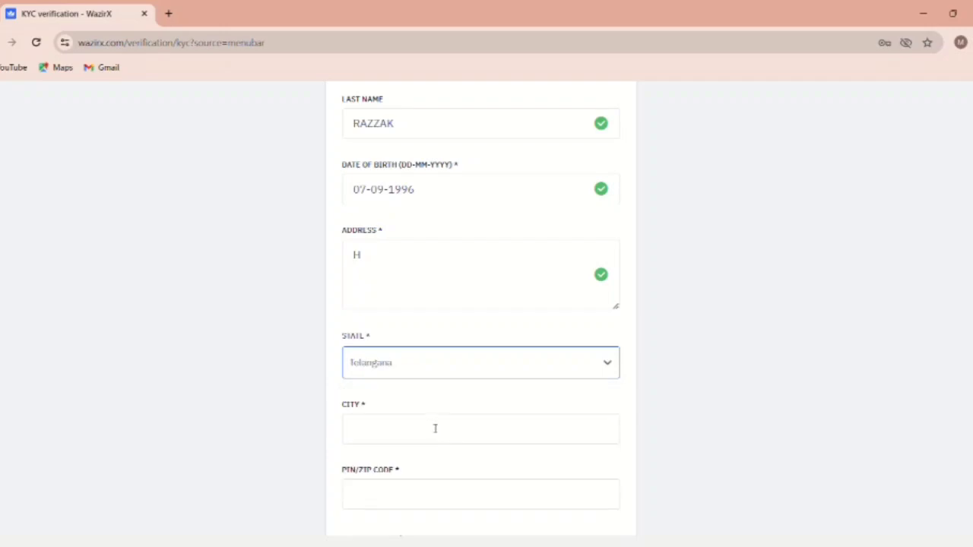
click(434, 430)
Fill in the applicant's city and six-digit PIN code.
text(W)
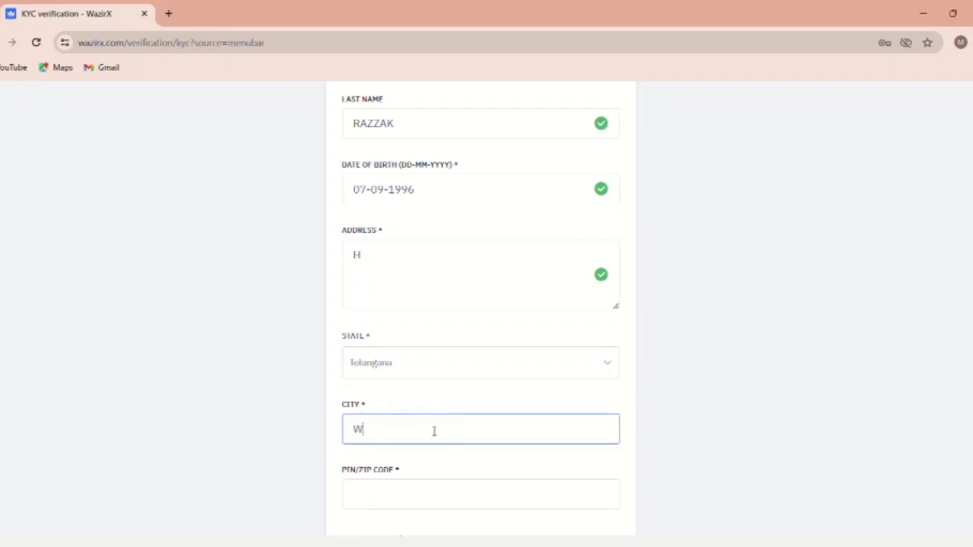
text(ARANGAL)
click(401, 500)
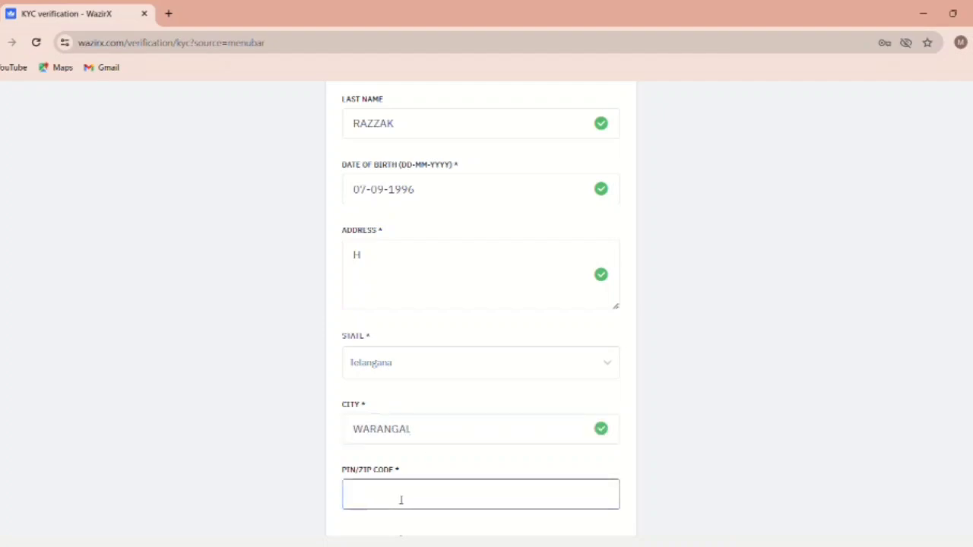
text(506)
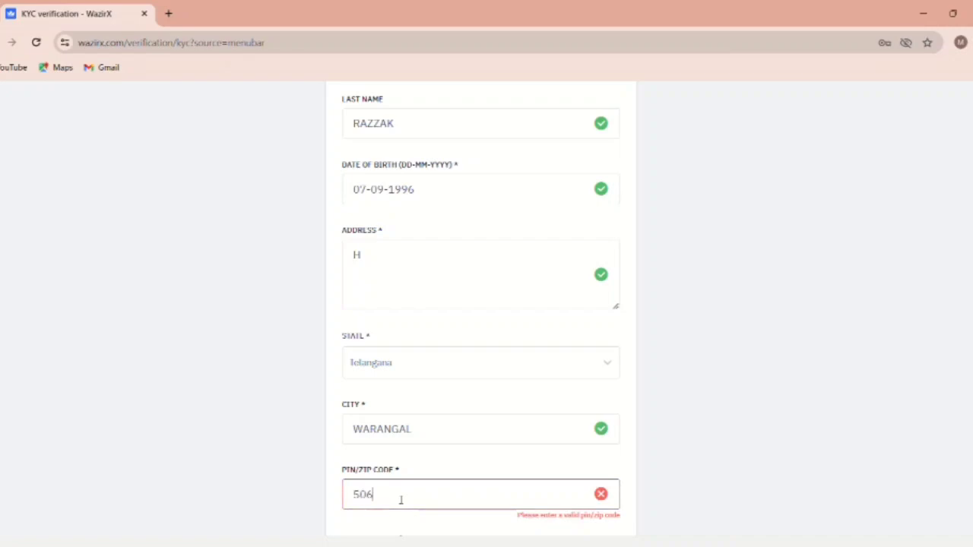
text(002)
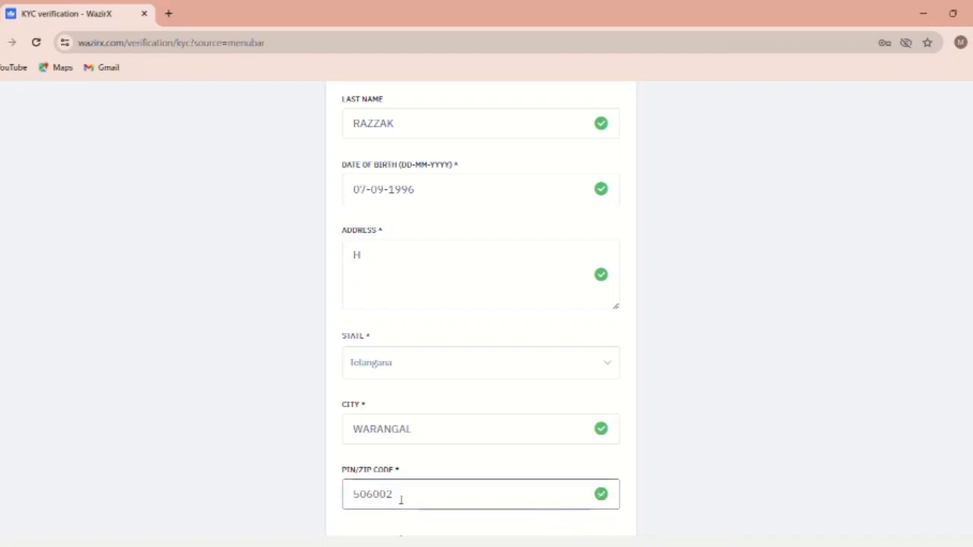
Move down to the Pan Card section, touching PAN Number and Re-enter PAN Number, down to Document Type.
scroll(491, 400, up, 7)
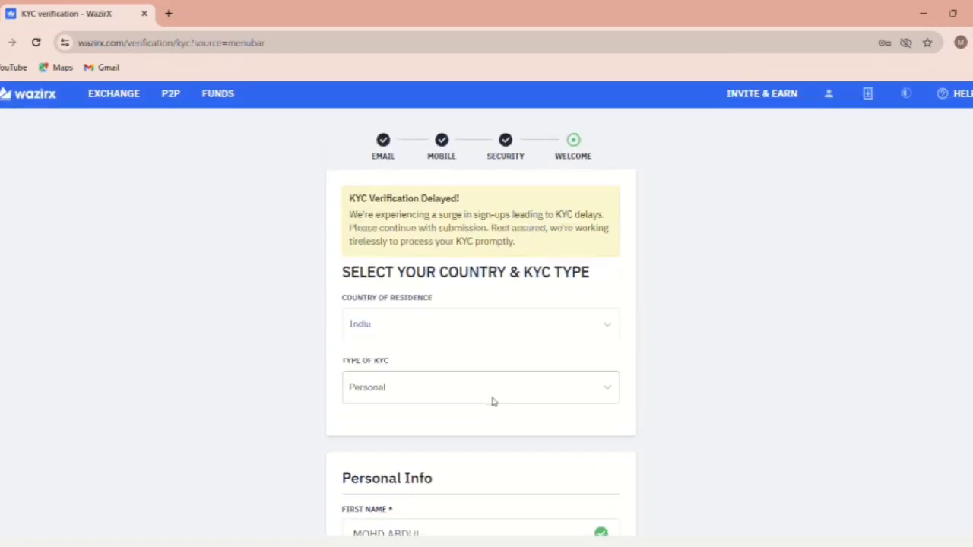
scroll(491, 399, down, 5)
scroll(497, 402, down, 5)
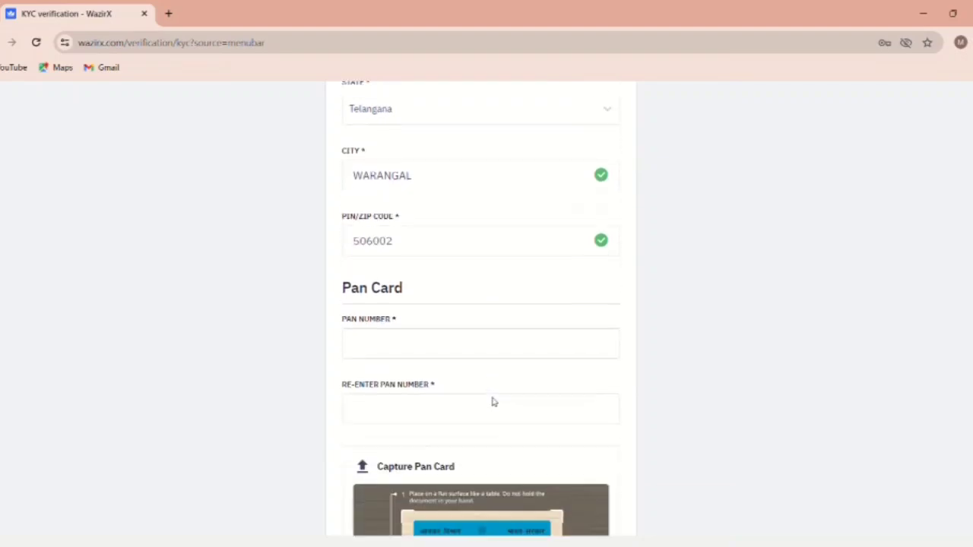
click(448, 325)
scroll(449, 326, down, 2)
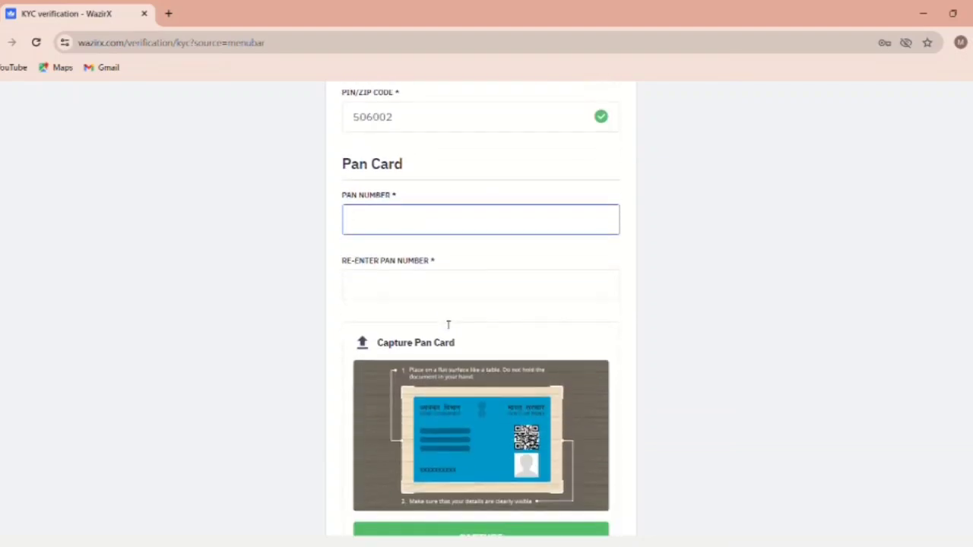
click(424, 283)
scroll(424, 282, down, 2)
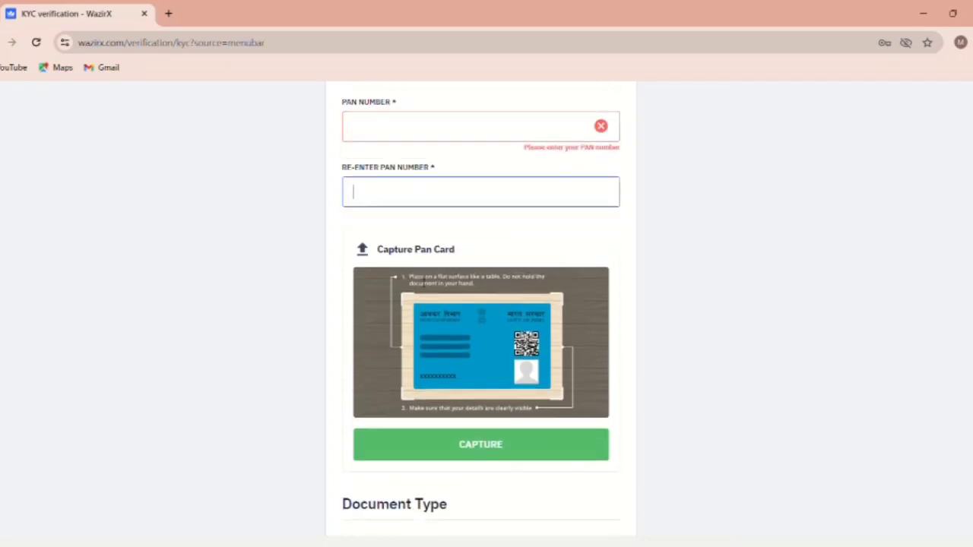
scroll(418, 282, down, 2)
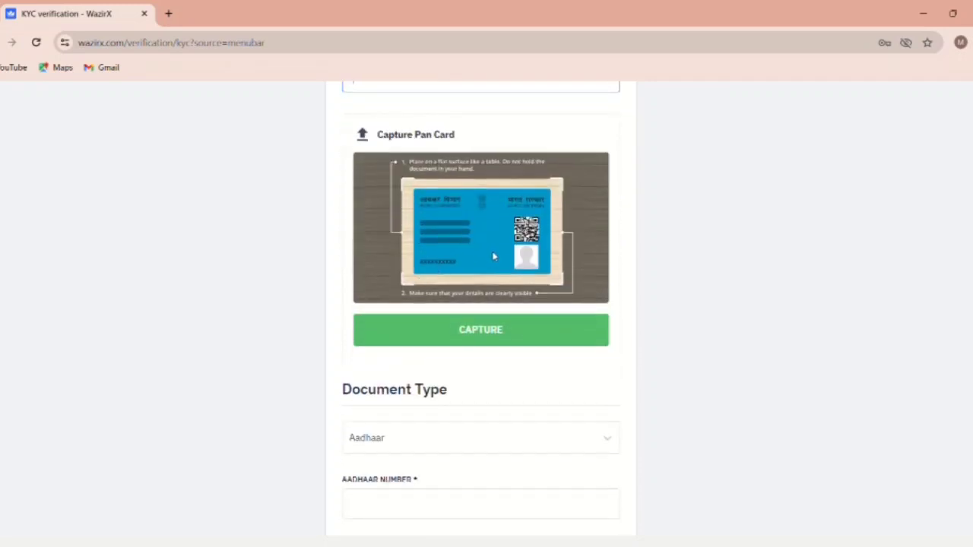
scroll(479, 315, down, 2)
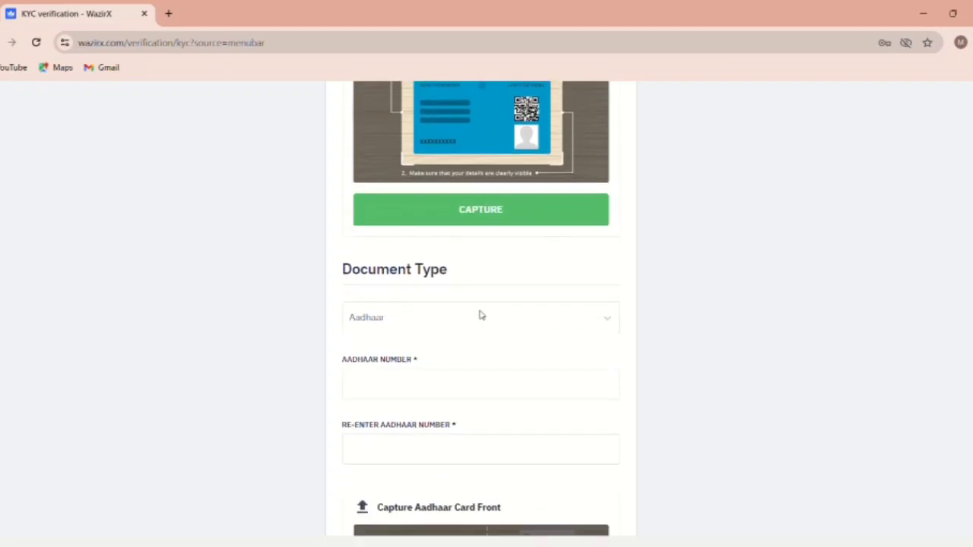
scroll(480, 315, down, 3)
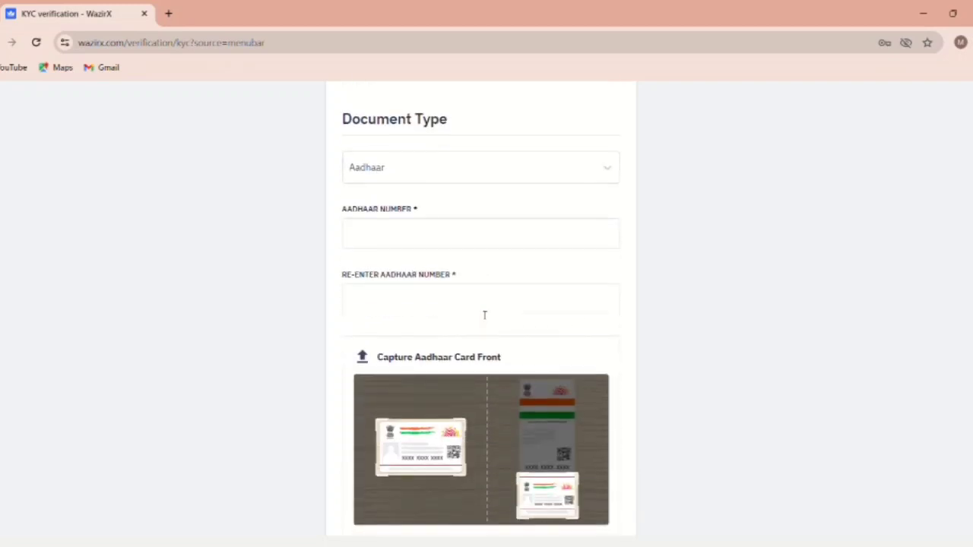
scroll(468, 356, down, 4)
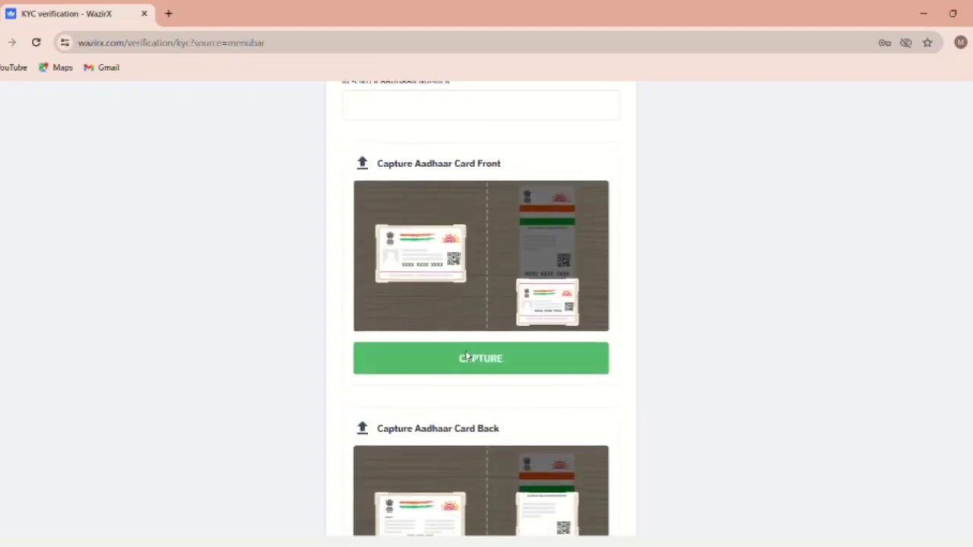
scroll(467, 356, down, 3)
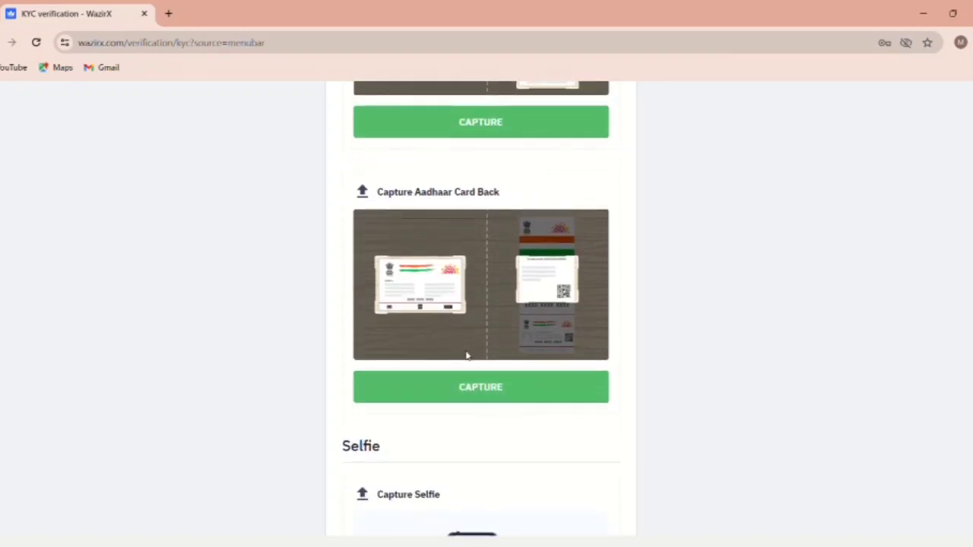
scroll(467, 355, down, 3)
scroll(467, 356, down, 3)
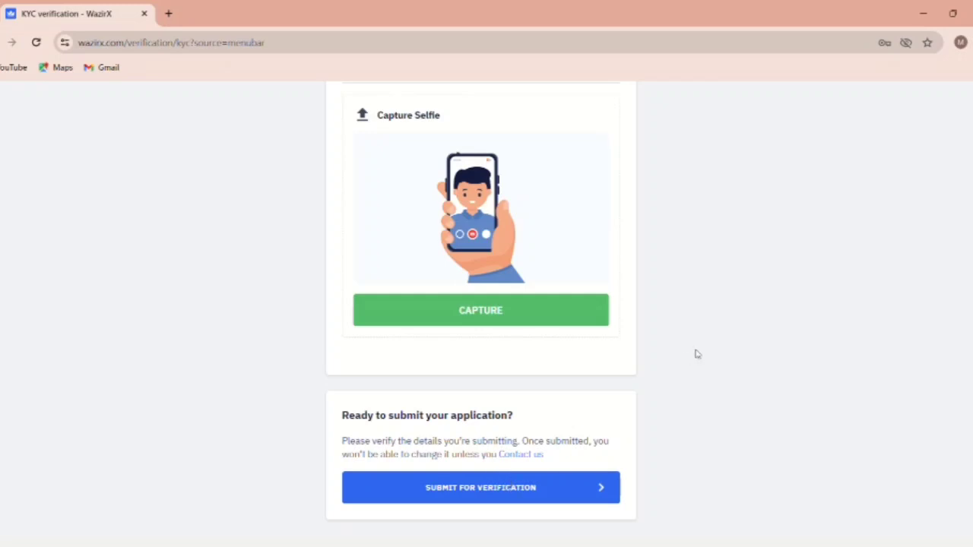
scroll(698, 354, up, 20)
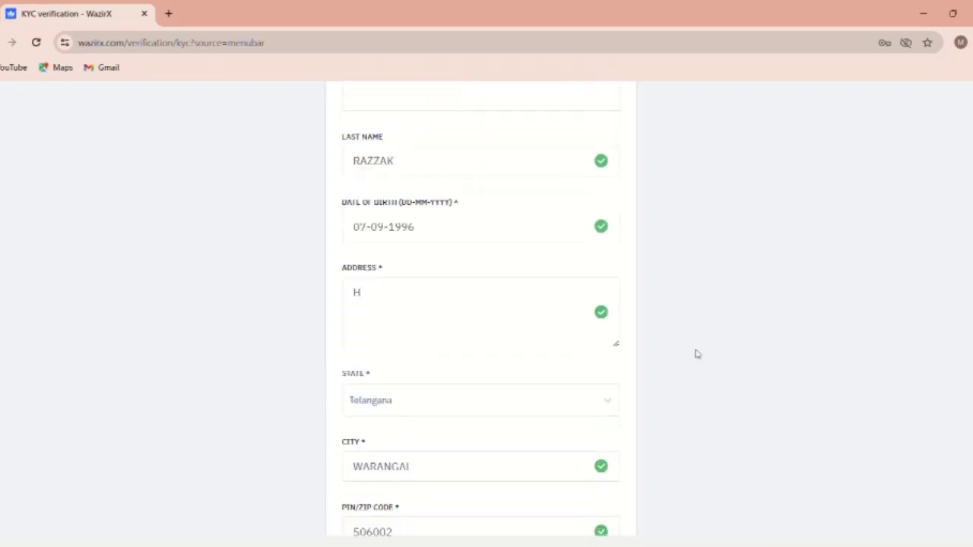
scroll(698, 354, up, 8)
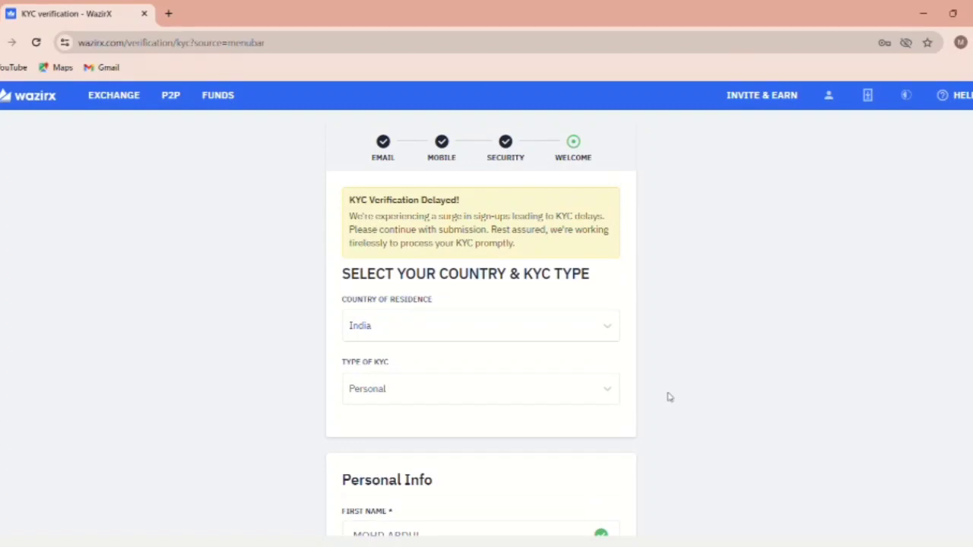